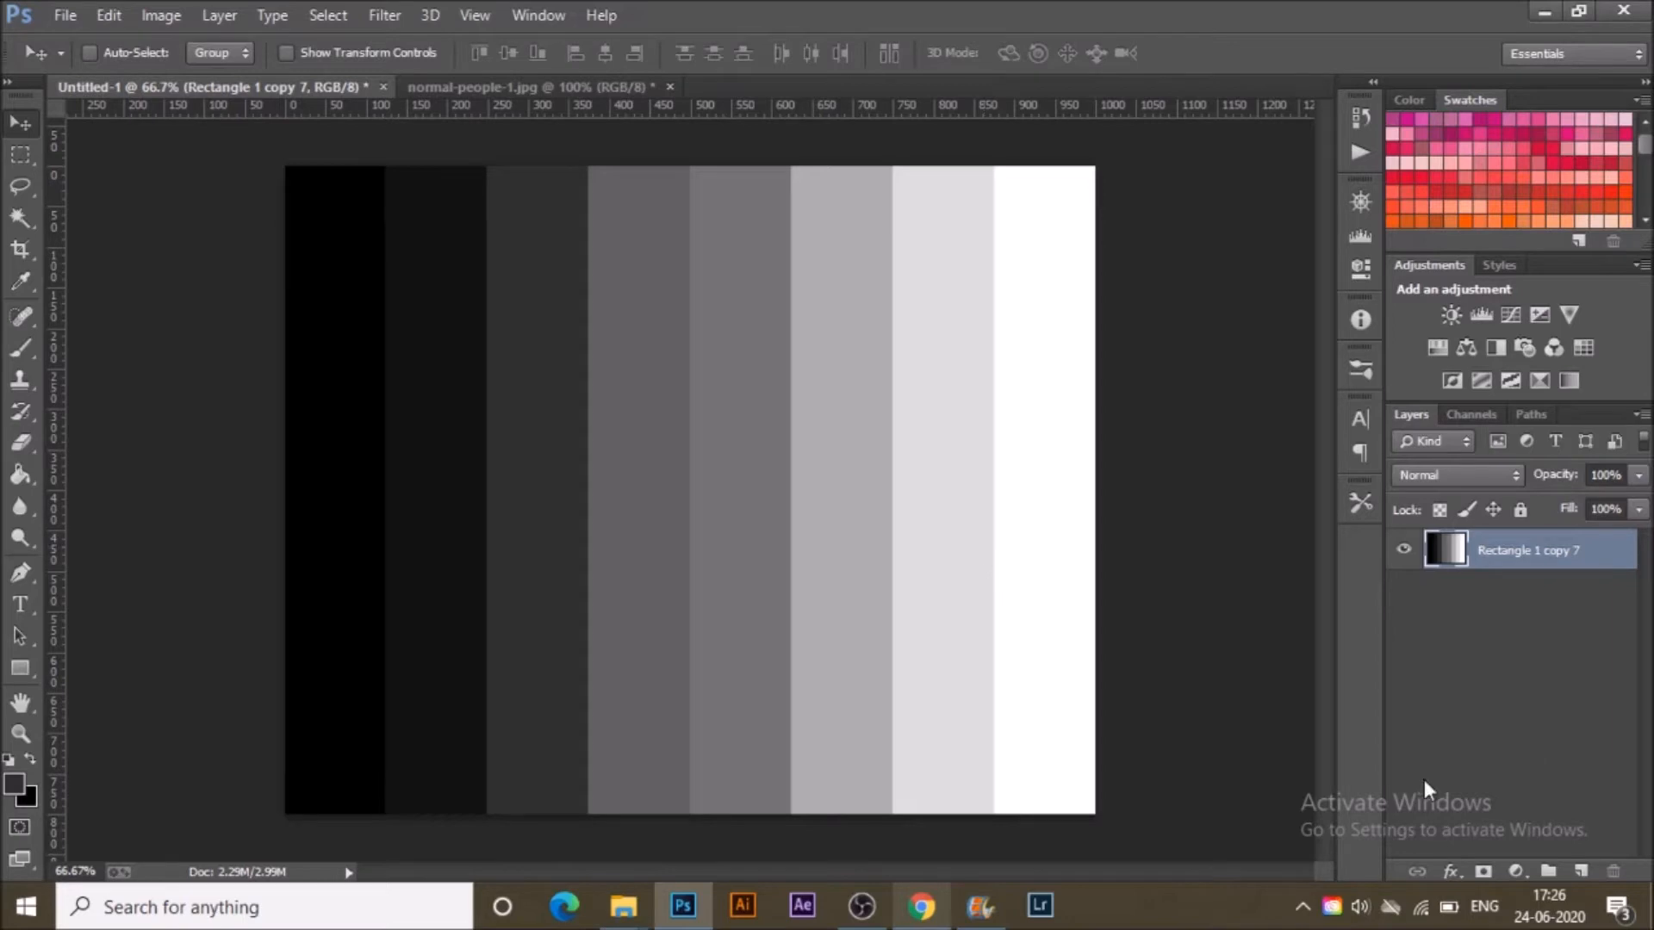
# Add a Curves adjustment layer above the grayscale bars
pyautogui.click(1512, 873)
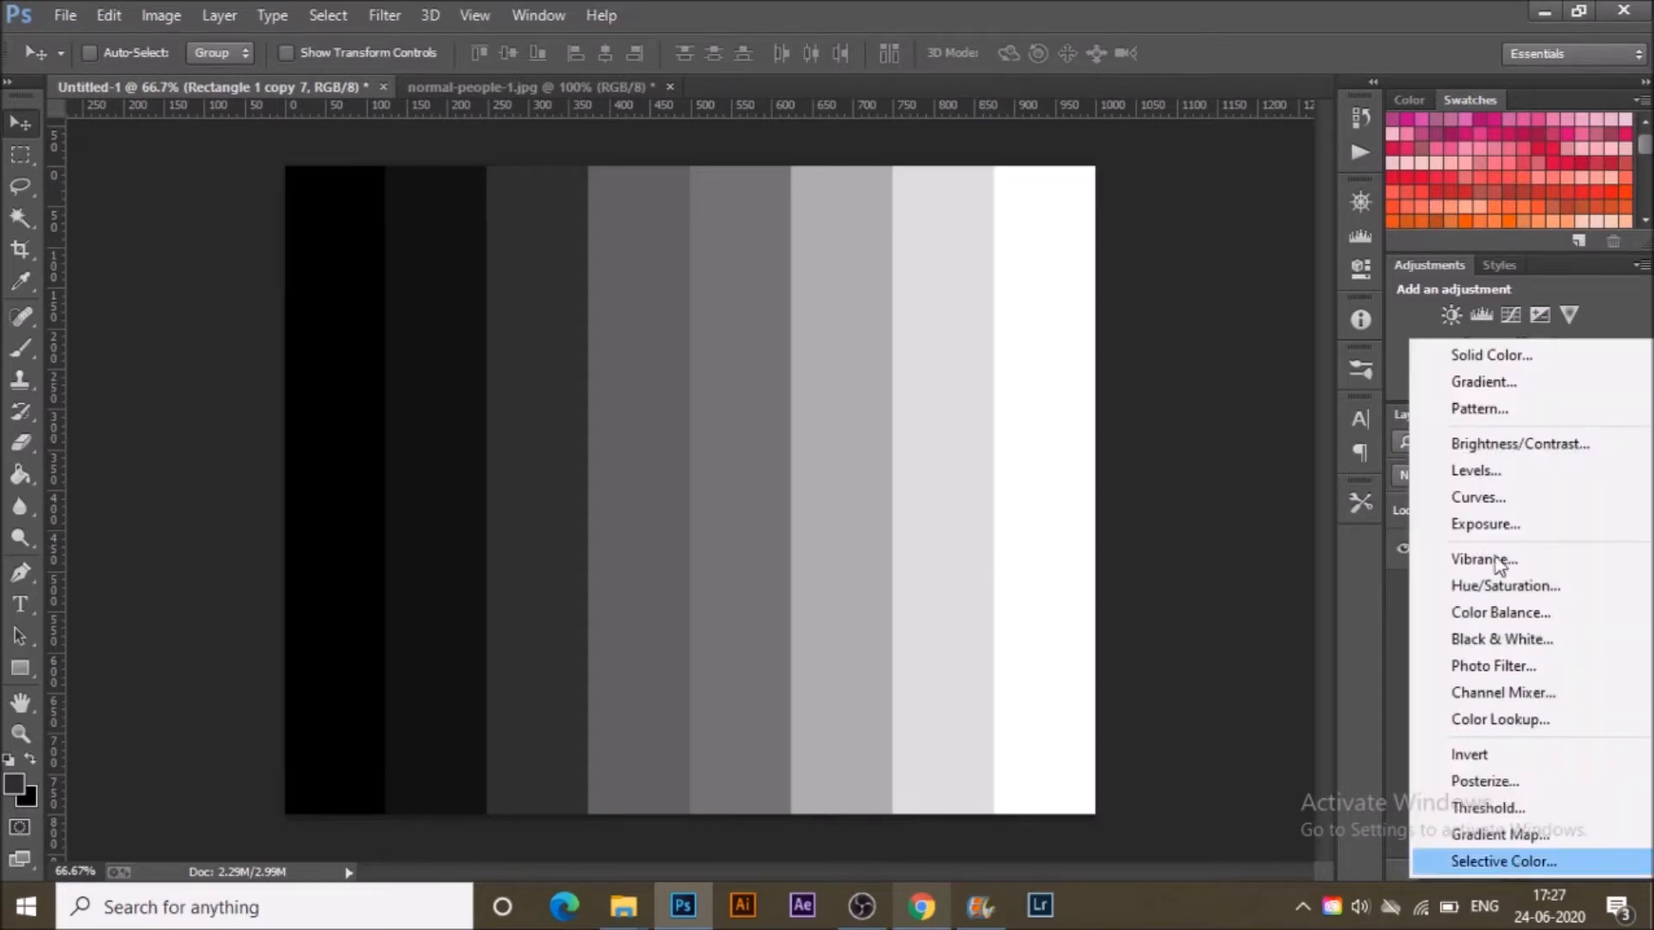
pyautogui.click(1499, 498)
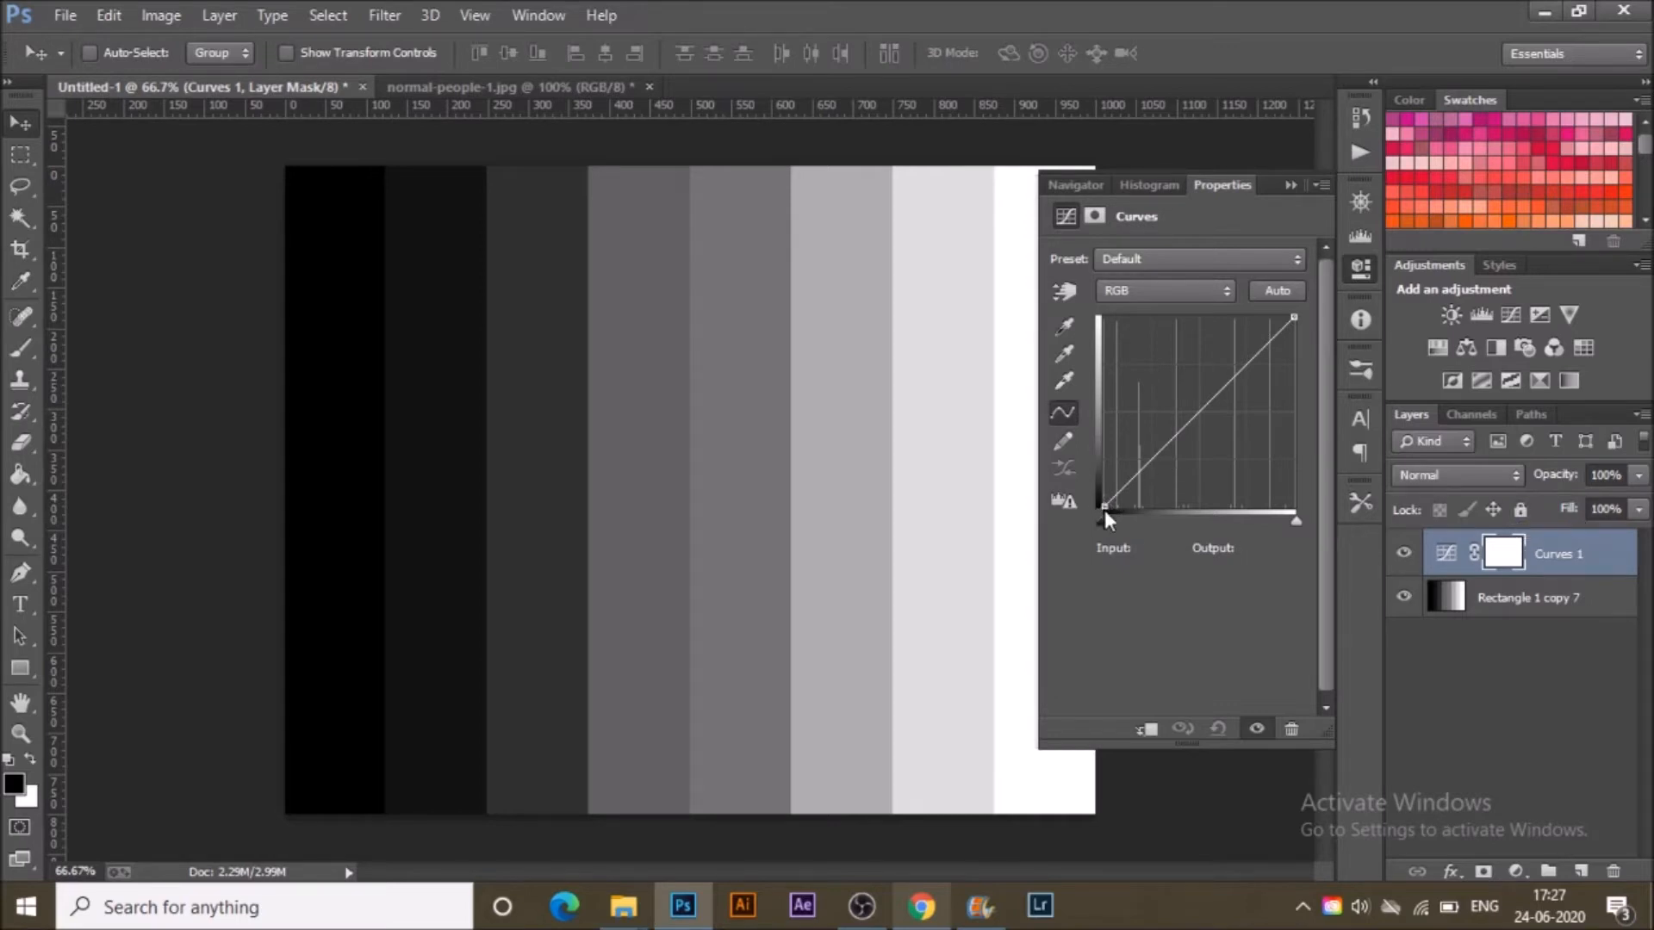
# Try the curve's white point at input 4, output 248, and at input 255, output 0, and return it to output 255
pyautogui.moveTo(1108, 520); pyautogui.dragTo(1068, 507)
pyautogui.moveTo(1293, 317); pyautogui.dragTo(1107, 322)
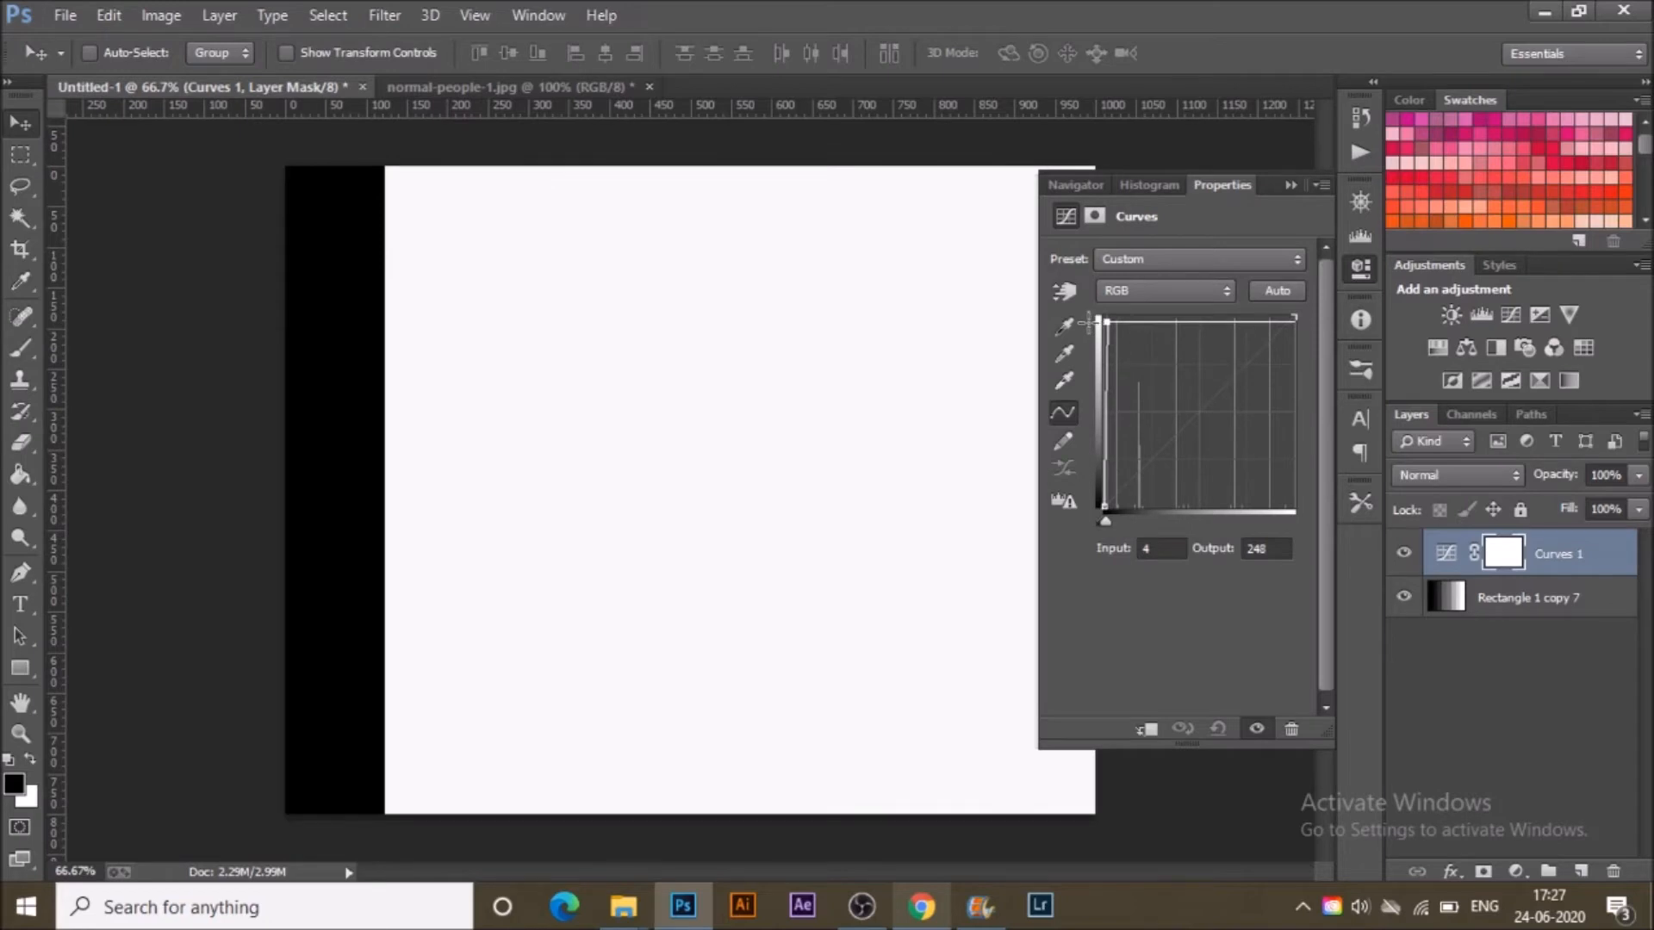
pyautogui.moveTo(1107, 322); pyautogui.dragTo(1314, 509)
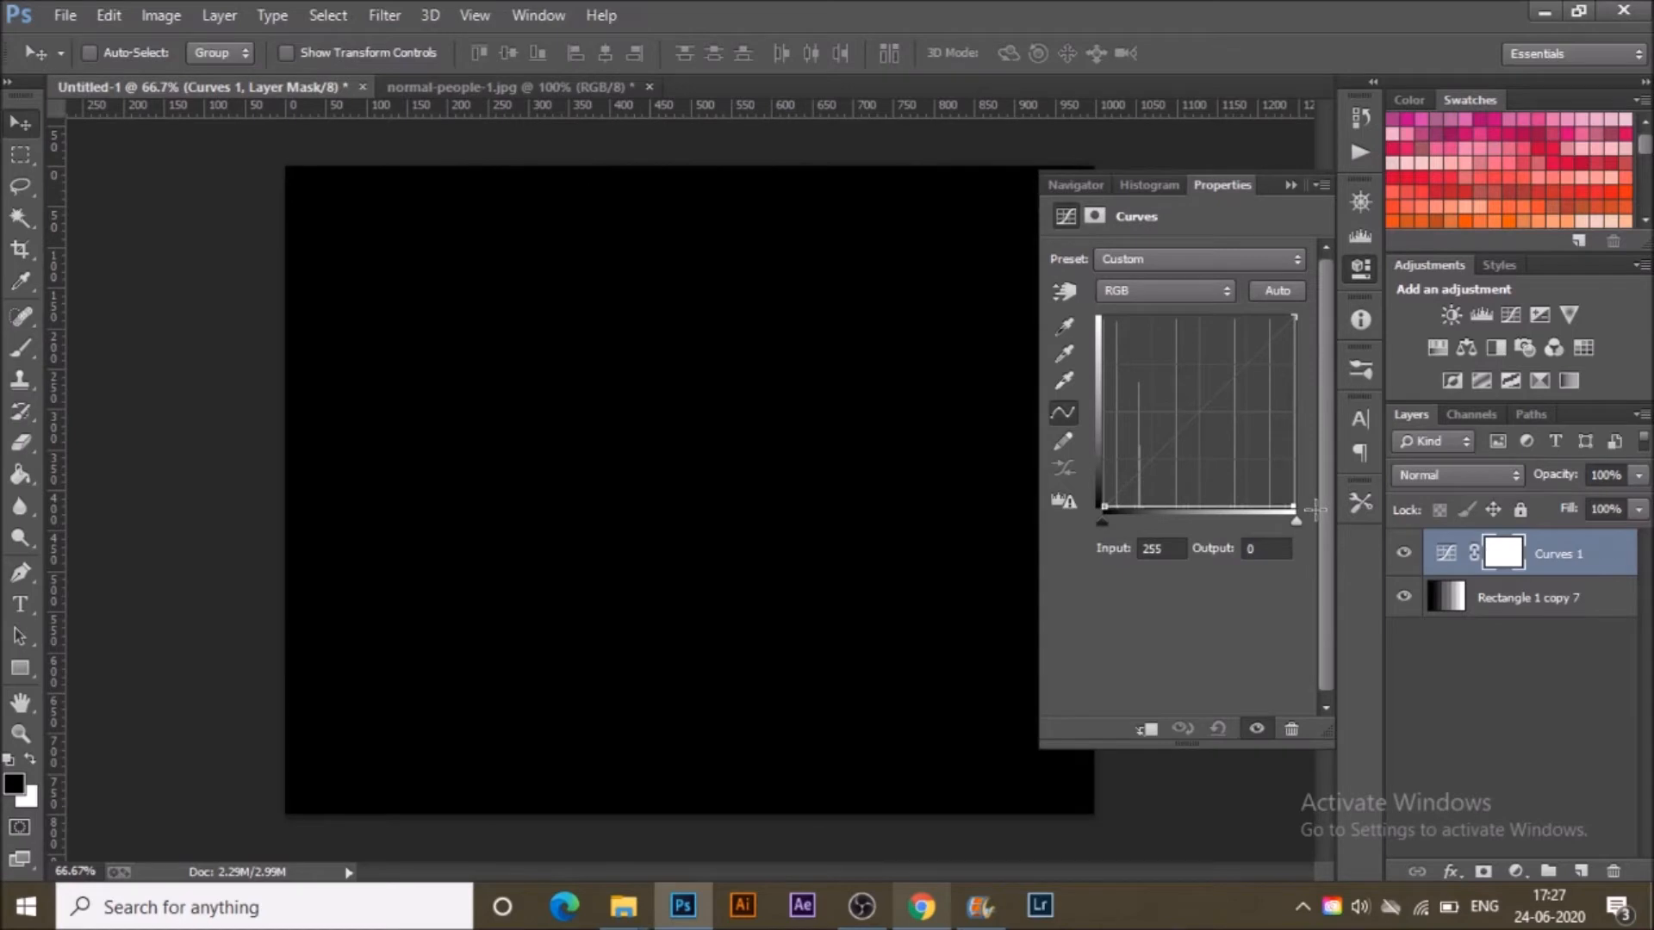
pyautogui.moveTo(1314, 509); pyautogui.dragTo(1311, 316)
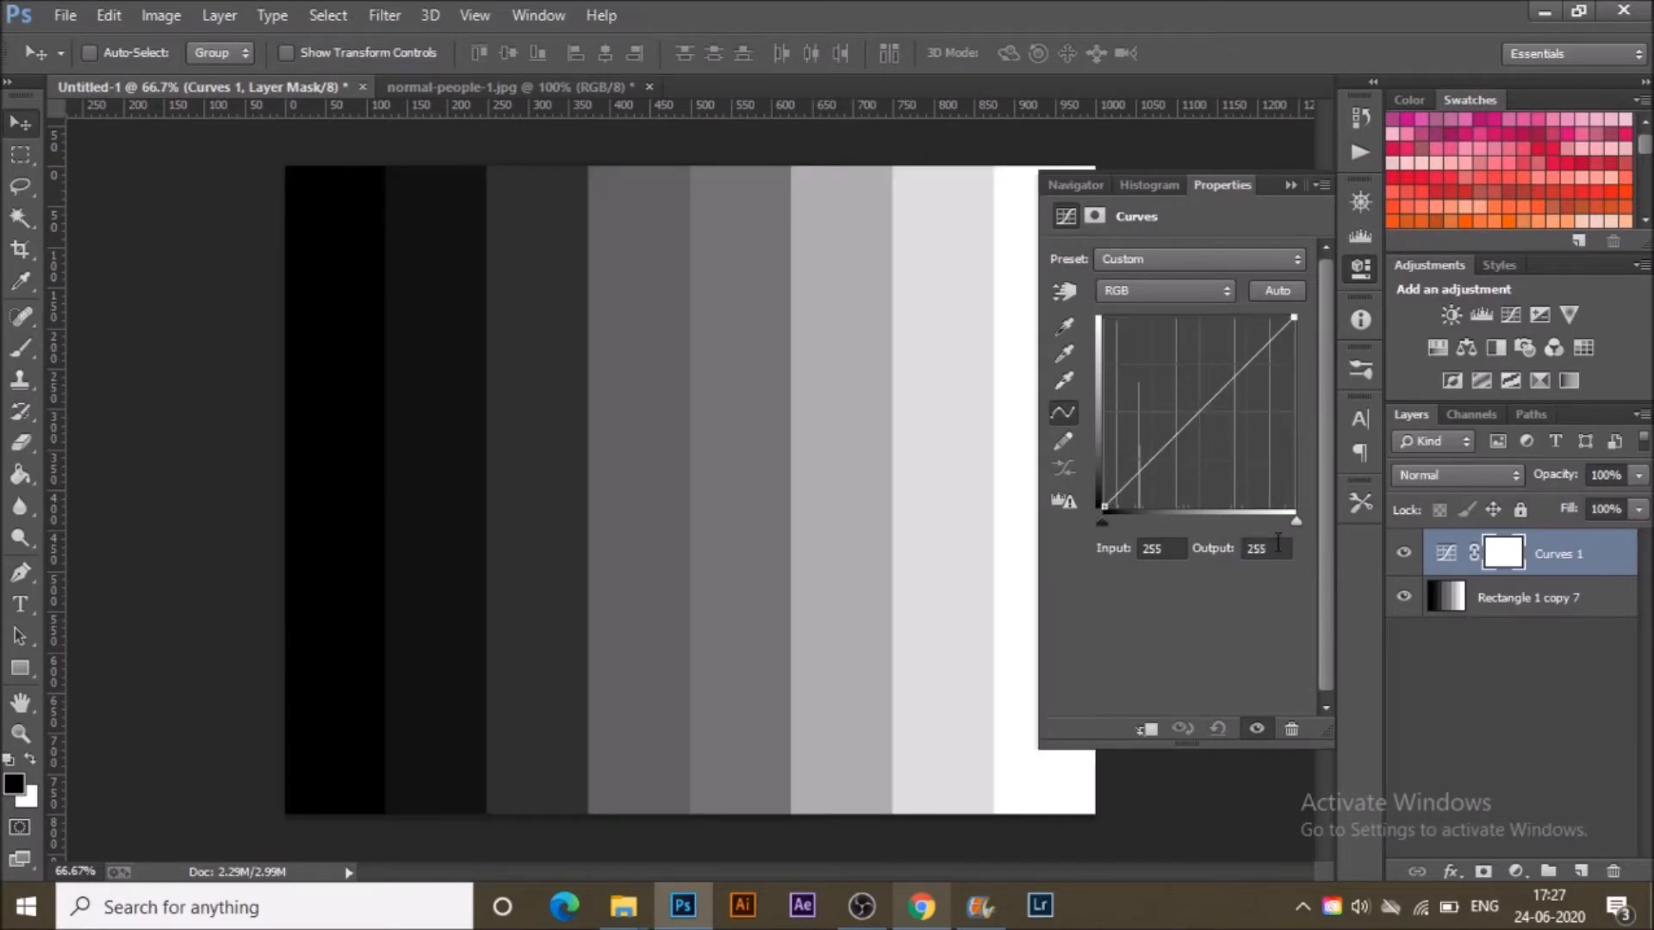
# Try brightening the bars with a midtone curve point at input 128, output 198, and remove the midtone point from the curve
pyautogui.click(1104, 507)
pyautogui.moveTo(1104, 507)
pyautogui.mouseDown()
pyautogui.moveTo(1149, 507)
pyautogui.moveTo(1104, 508)
pyautogui.mouseUp()
pyautogui.click(1198, 412)
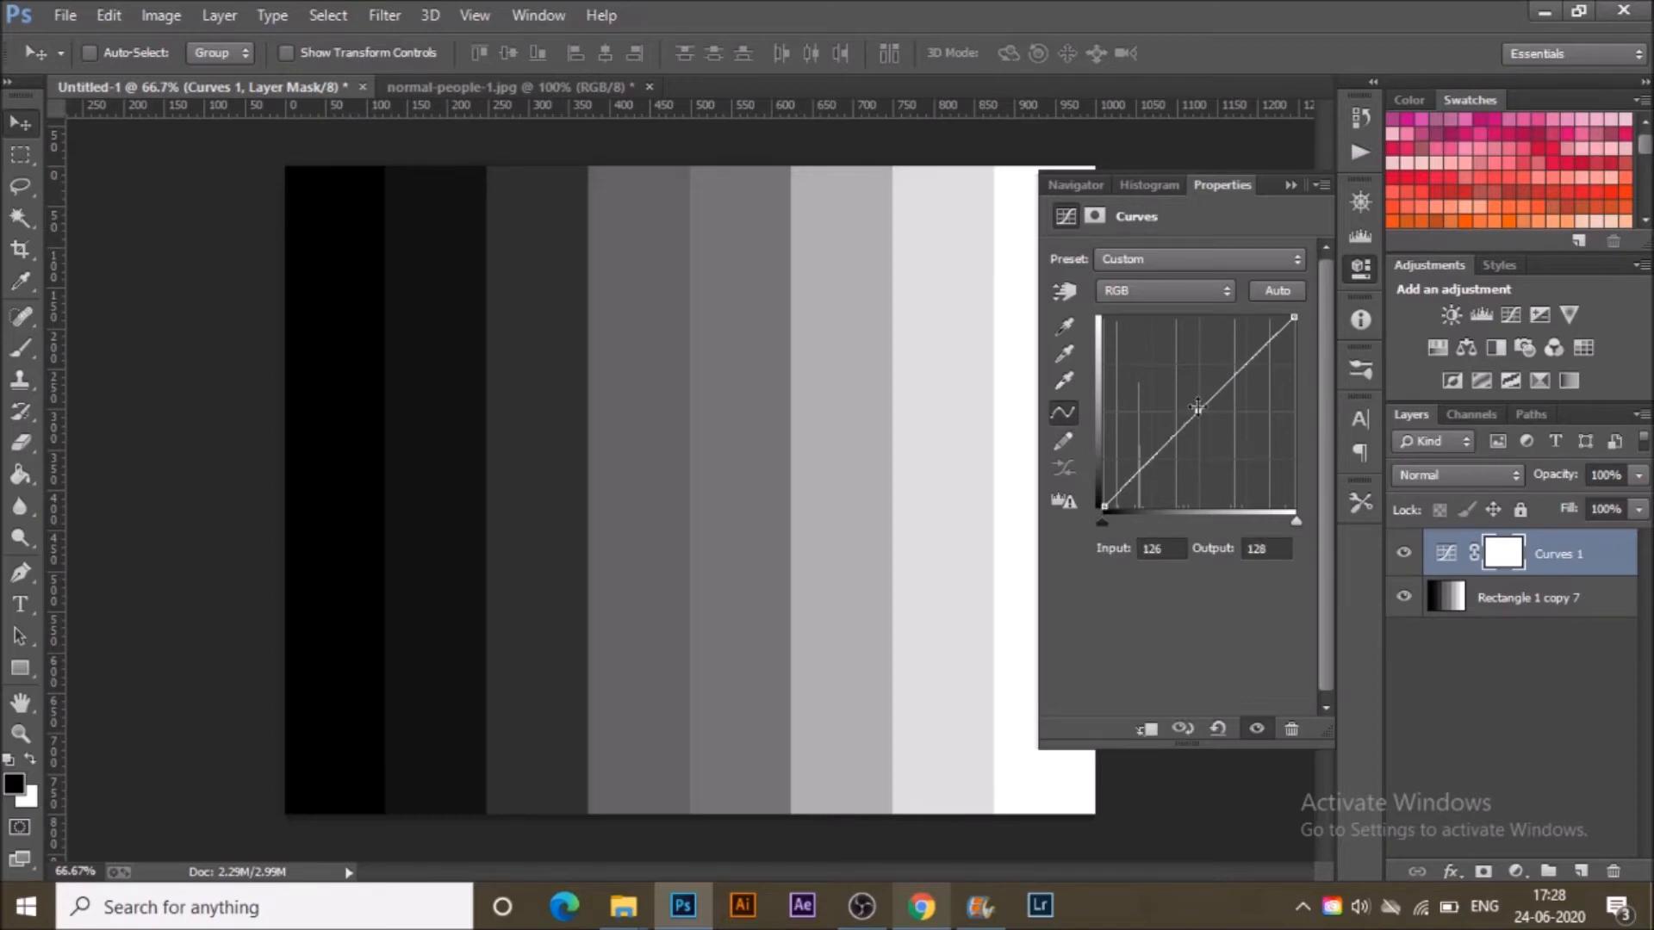
pyautogui.moveTo(1198, 408); pyautogui.dragTo(1198, 360)
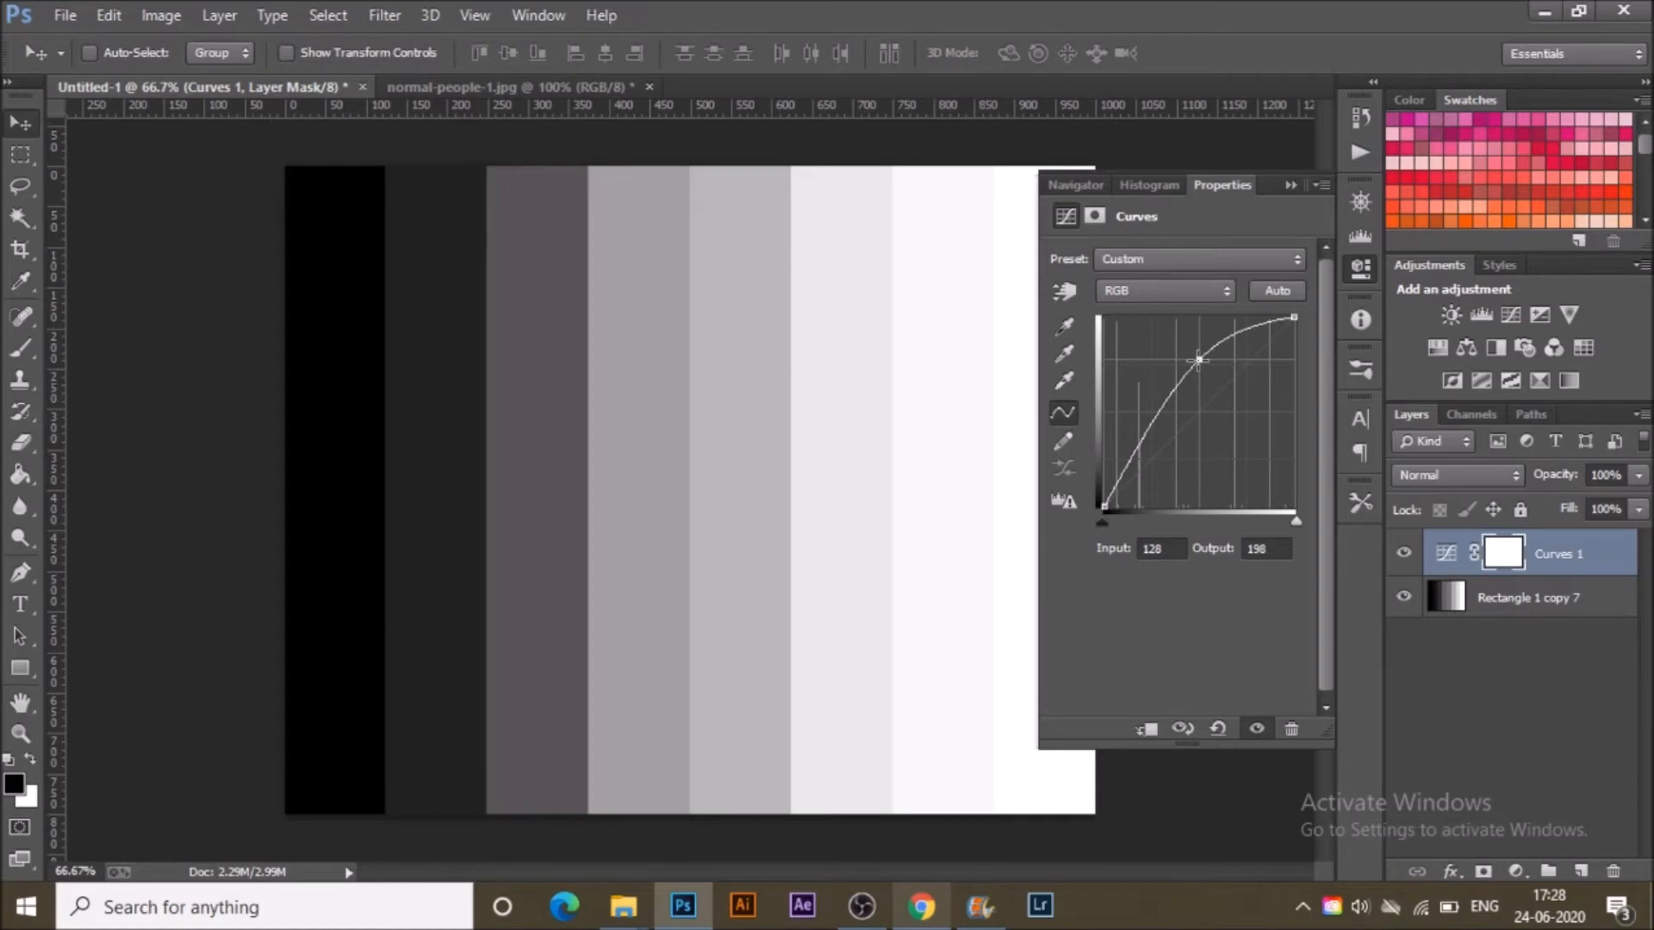
pyautogui.moveTo(1198, 360); pyautogui.dragTo(1019, 675)
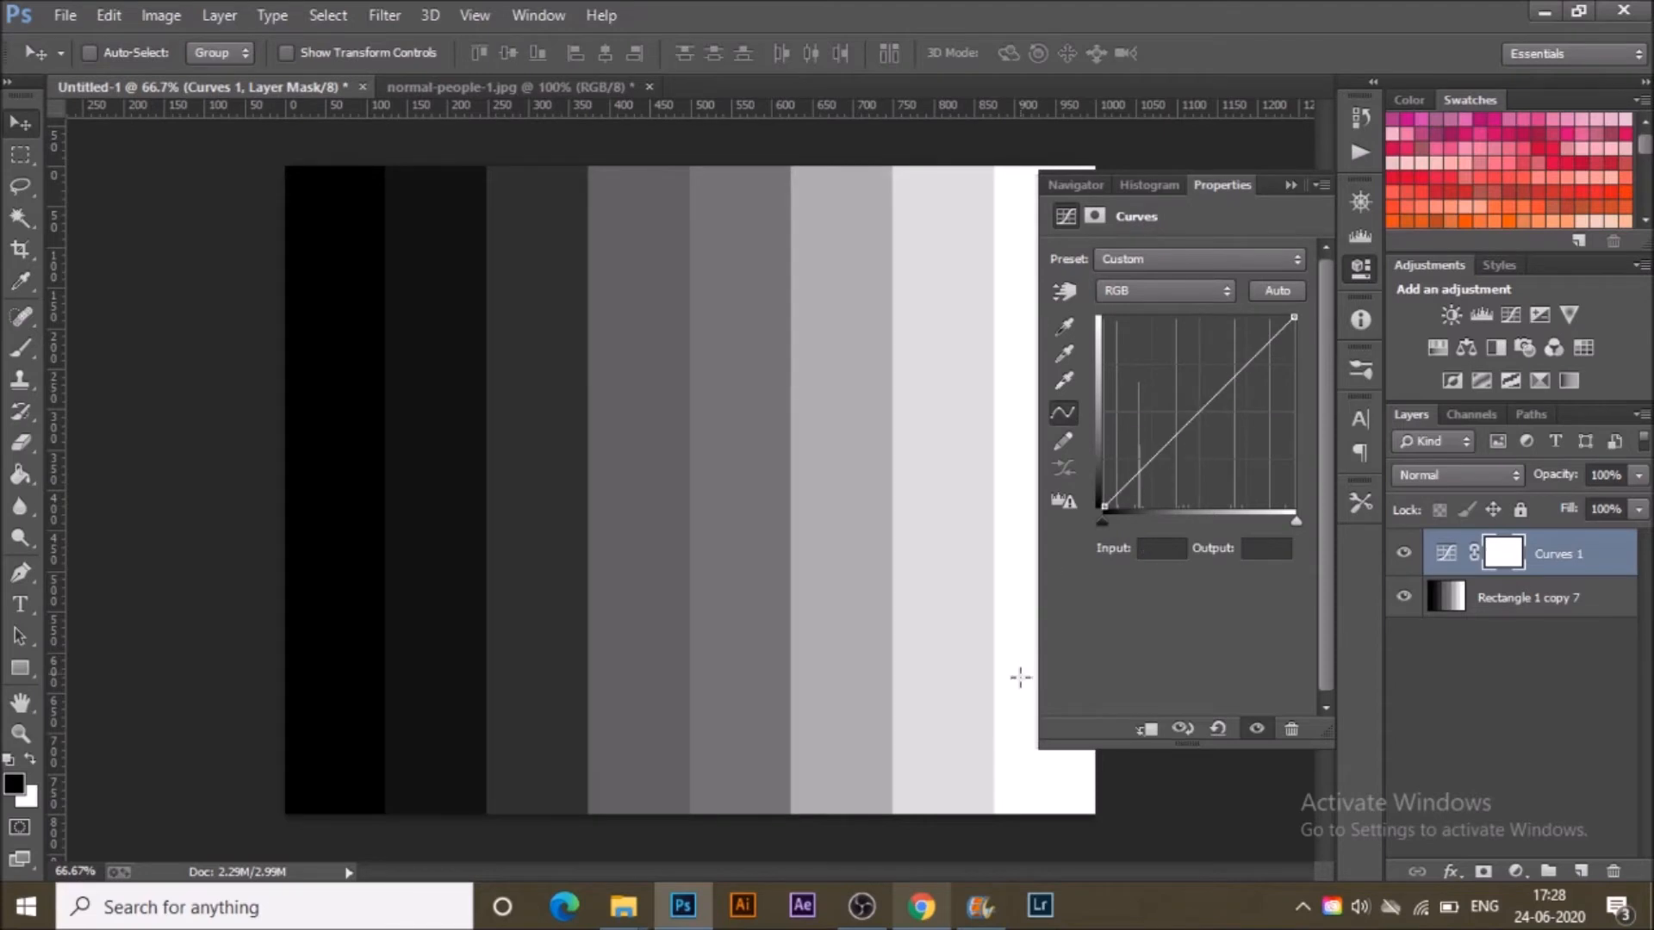
pyautogui.click(1197, 416)
pyautogui.moveTo(1198, 416); pyautogui.dragTo(1045, 764)
# Shape the bars' curve into an S with points at input 187, output 206 and input 90, output 60
pyautogui.click(1196, 417)
pyautogui.moveTo(1197, 417); pyautogui.dragTo(1244, 354)
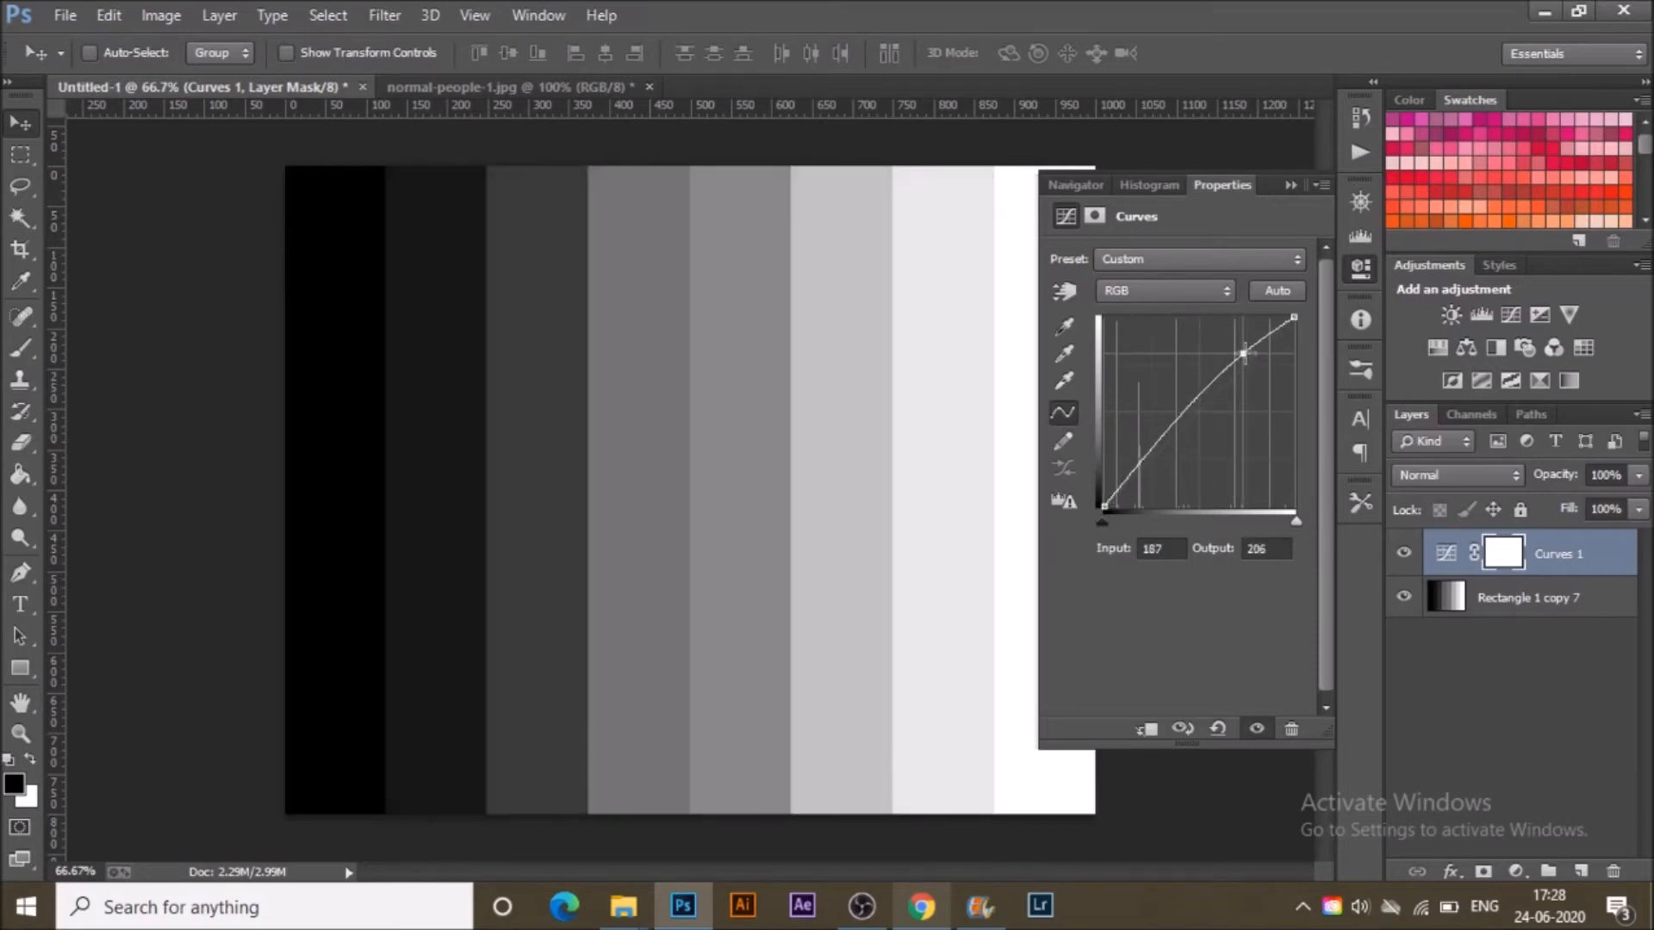
pyautogui.click(1164, 443)
pyautogui.moveTo(1163, 443); pyautogui.dragTo(1172, 461)
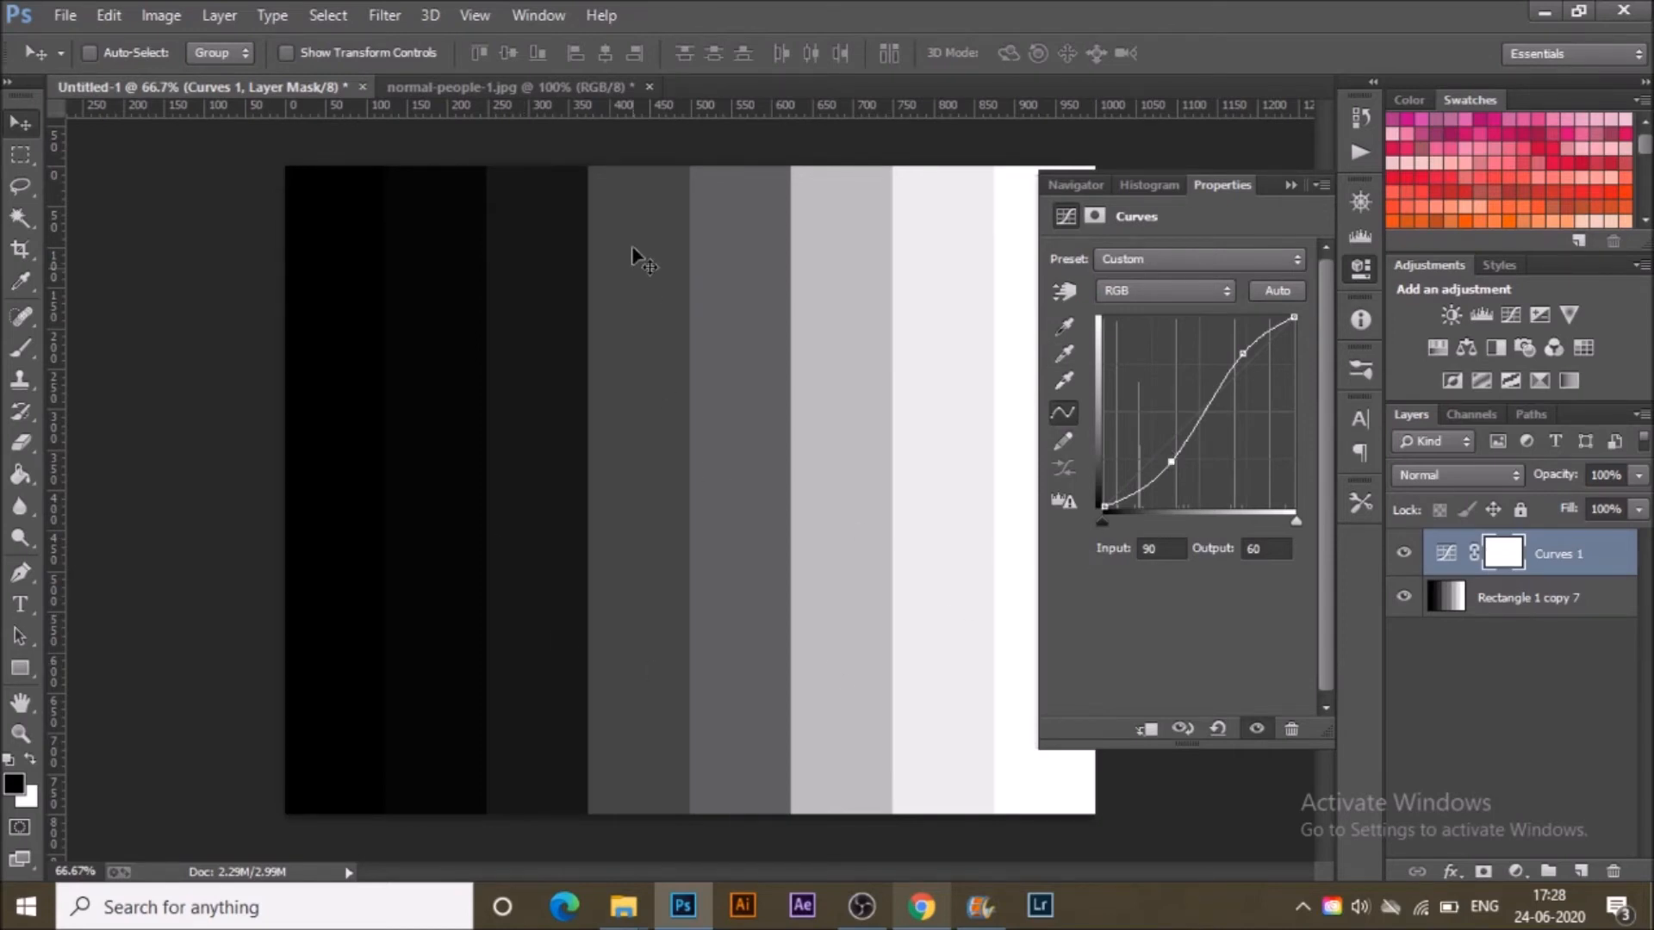
# Switch to the normal-people-1.jpg document and add a Curves adjustment layer above its background
pyautogui.click(601, 86)
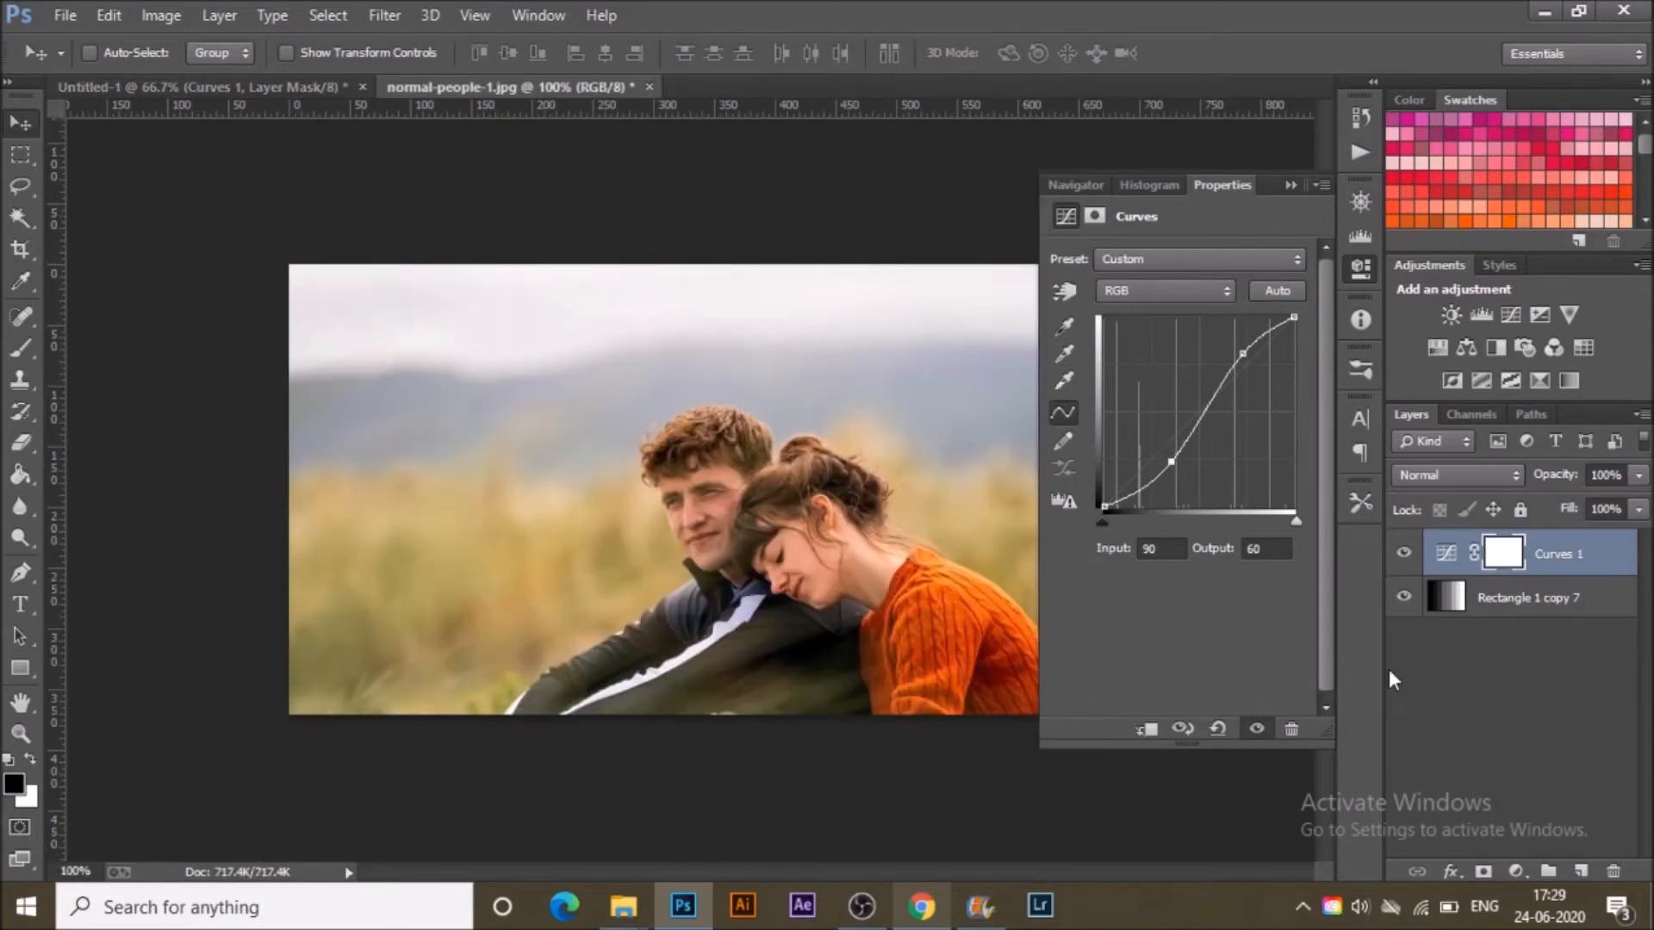
pyautogui.click(1514, 872)
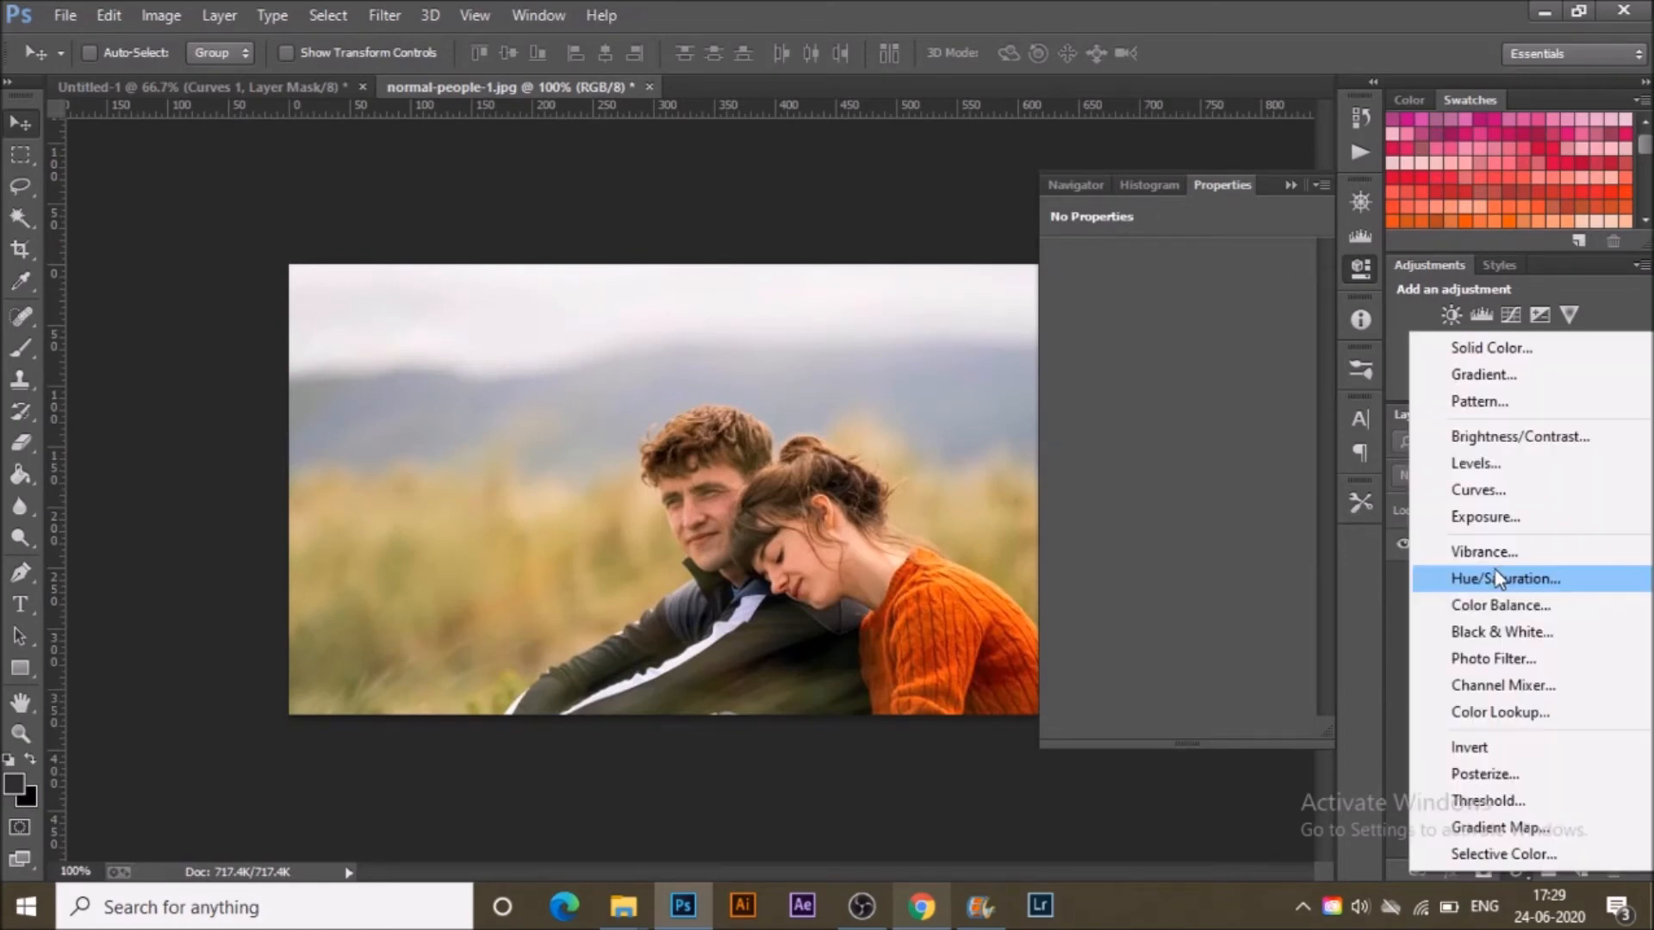
pyautogui.click(1507, 488)
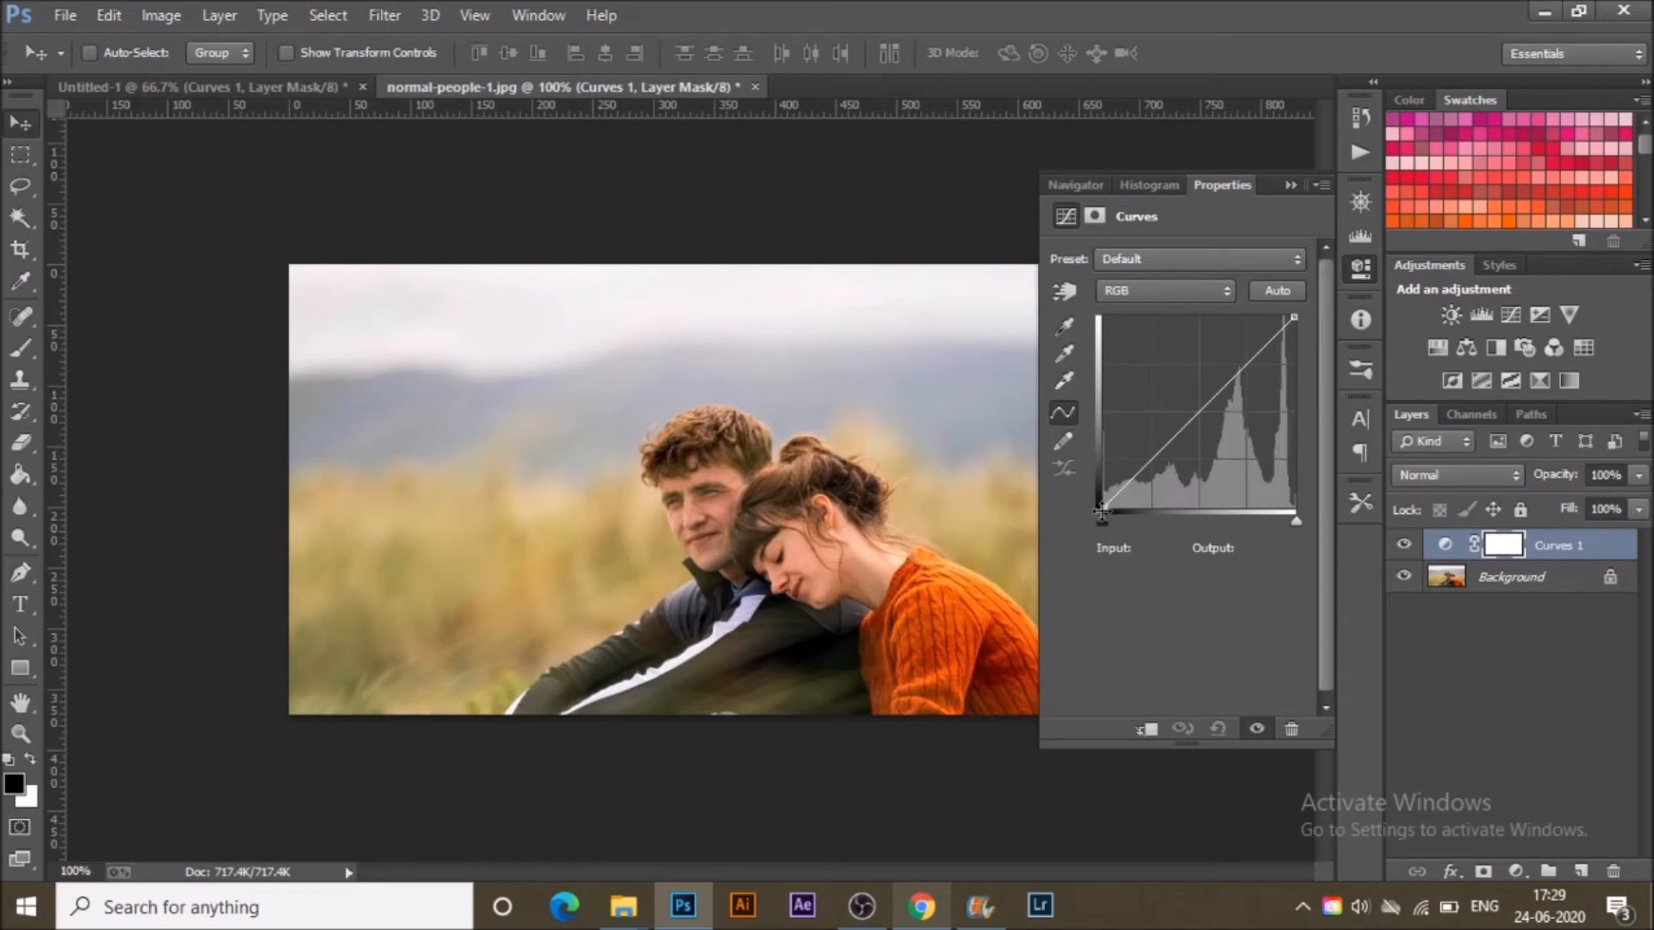
# Set the photo curve's black point to input 5, output 0 and its white point to input 252, output 230
pyautogui.click(1101, 510)
pyautogui.moveTo(1102, 508); pyautogui.dragTo(1103, 467)
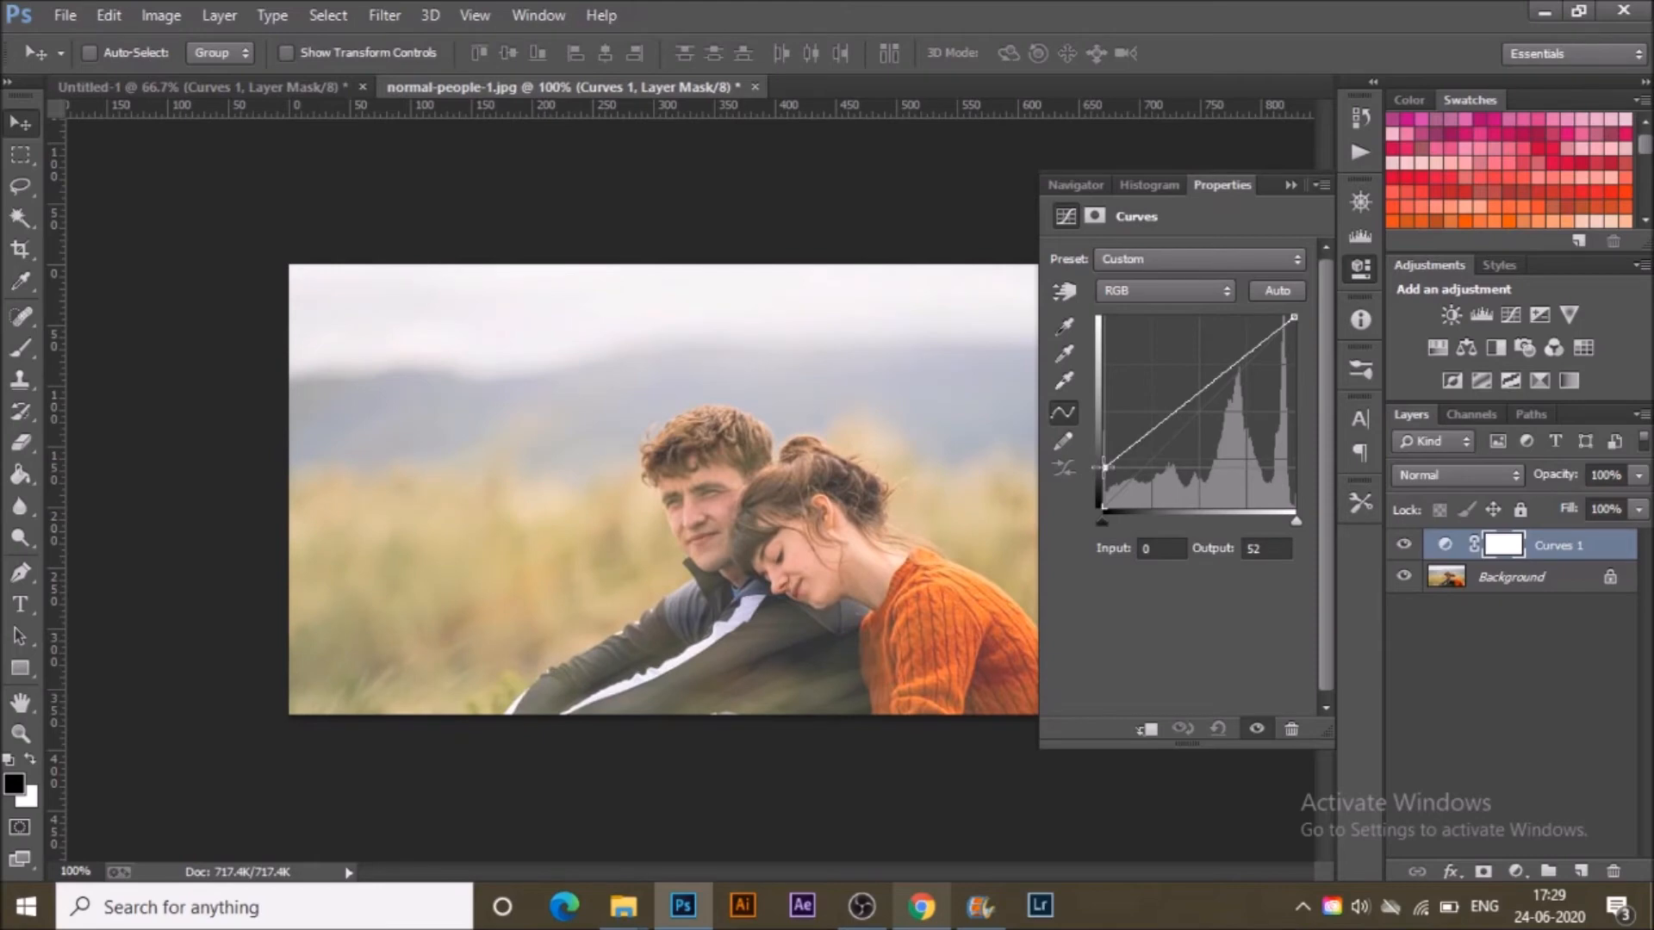
pyautogui.moveTo(1104, 468); pyautogui.dragTo(1107, 515)
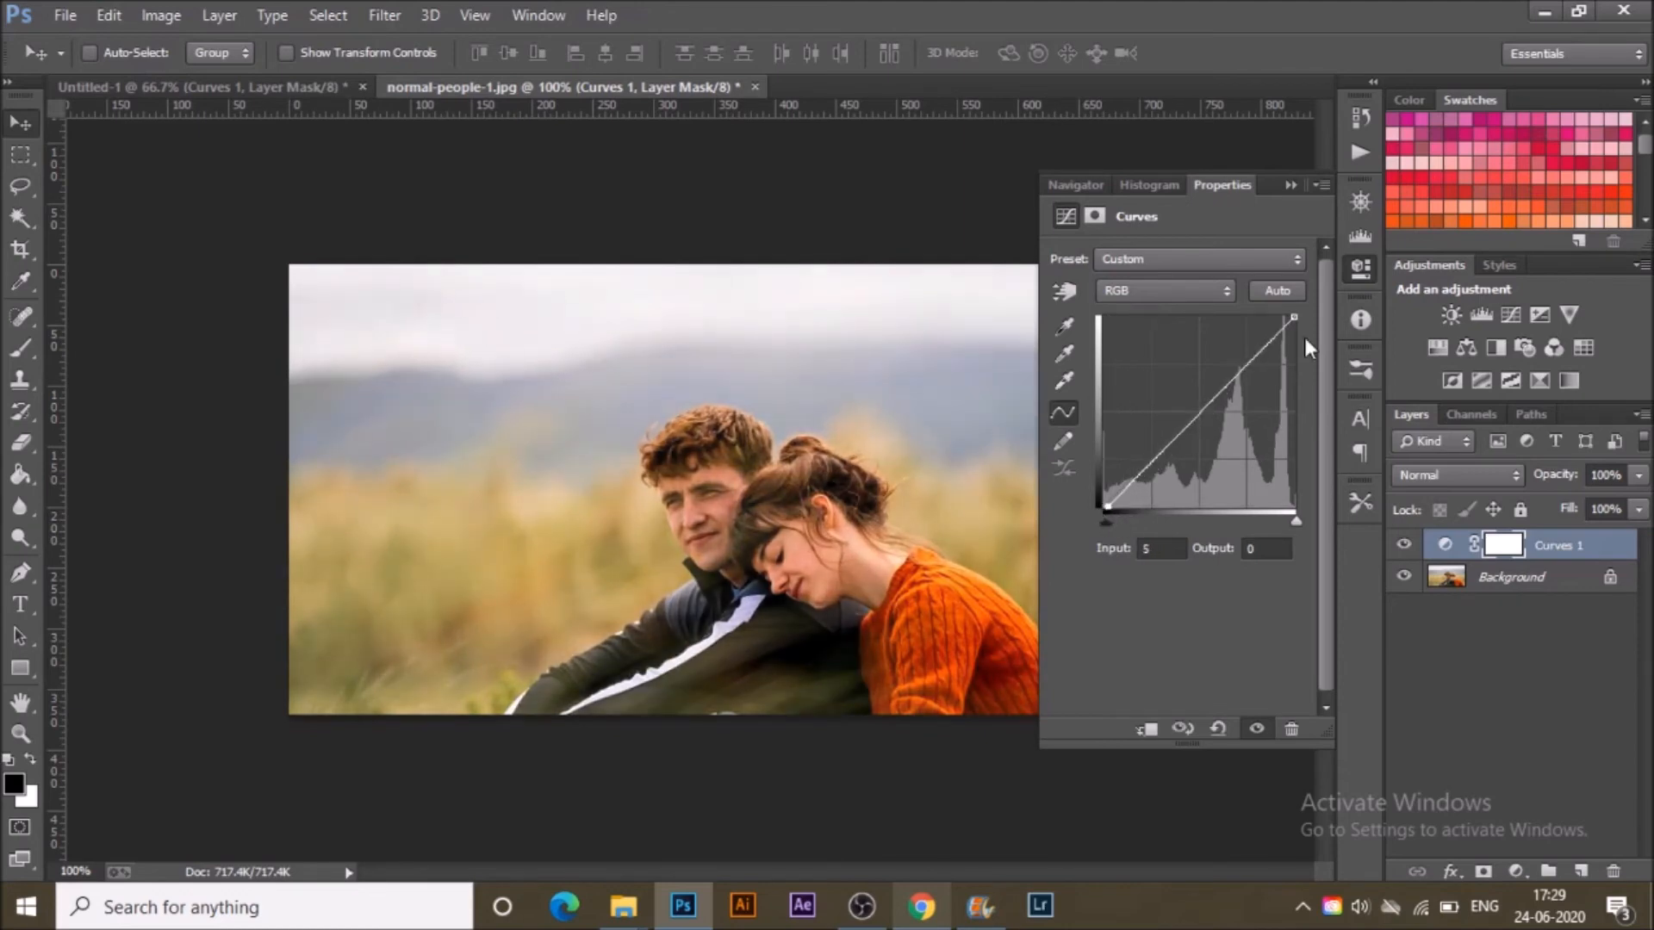
pyautogui.moveTo(1293, 318)
pyautogui.mouseDown()
pyautogui.moveTo(1234, 328)
pyautogui.moveTo(1285, 318)
pyautogui.moveTo(1288, 414)
pyautogui.moveTo(1290, 335)
pyautogui.mouseUp()
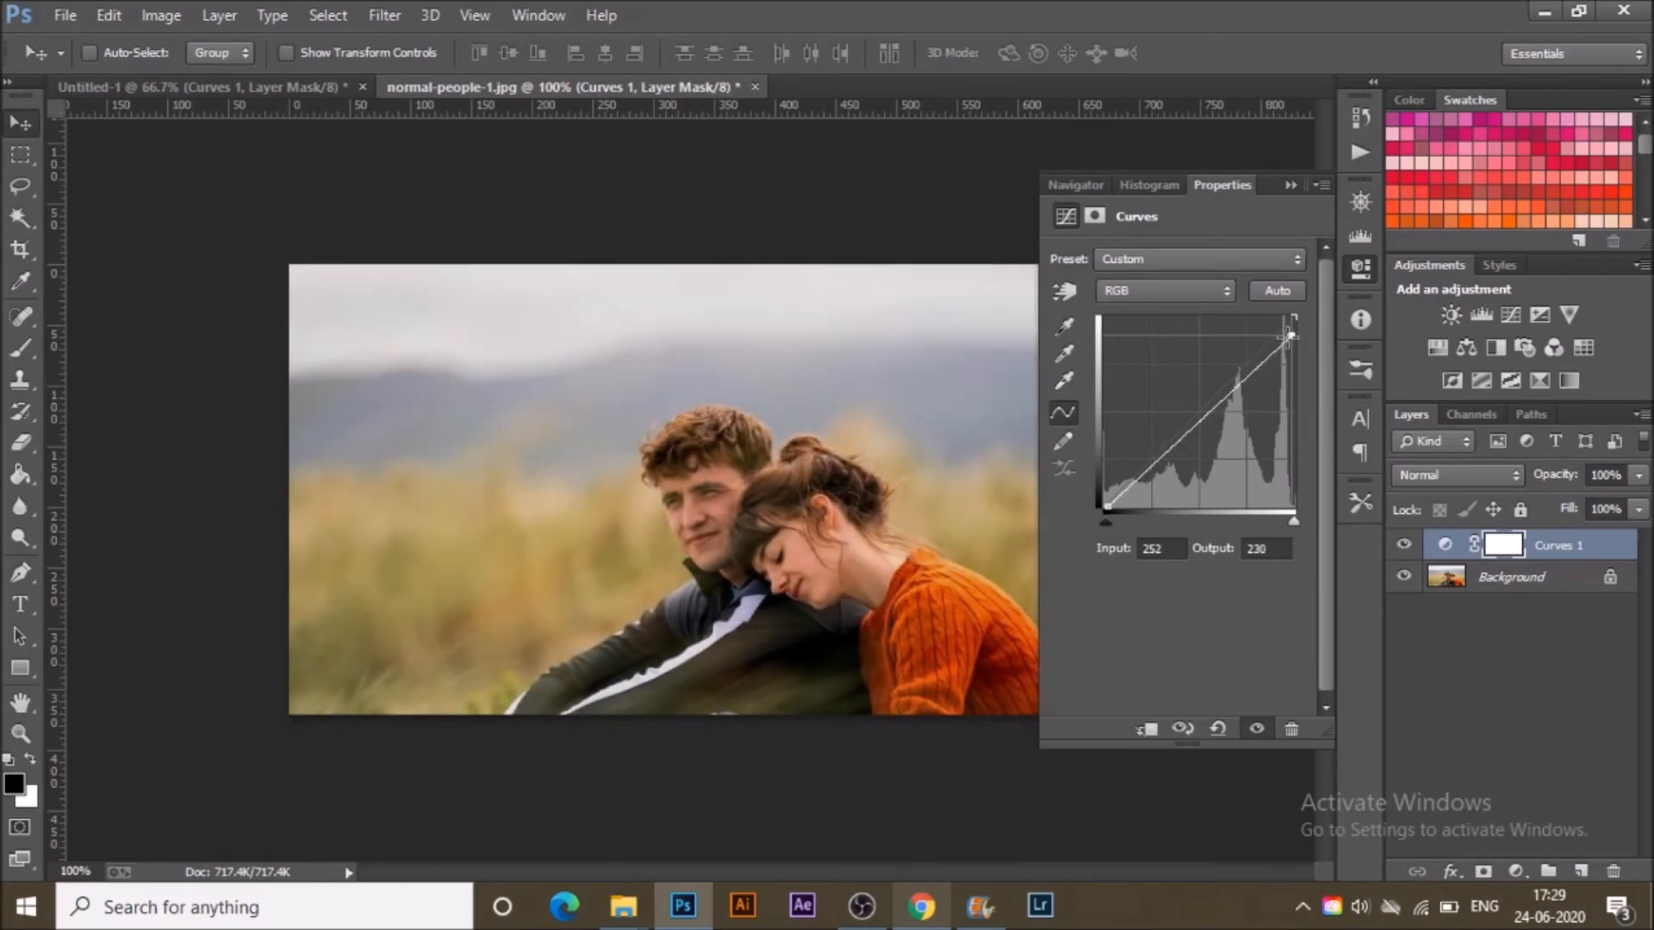
# Add contrast with curve points at input 127, output 101; input 210, output 198; and input 64, output 28
pyautogui.click(1196, 421)
pyautogui.moveTo(1196, 421); pyautogui.dragTo(1197, 448)
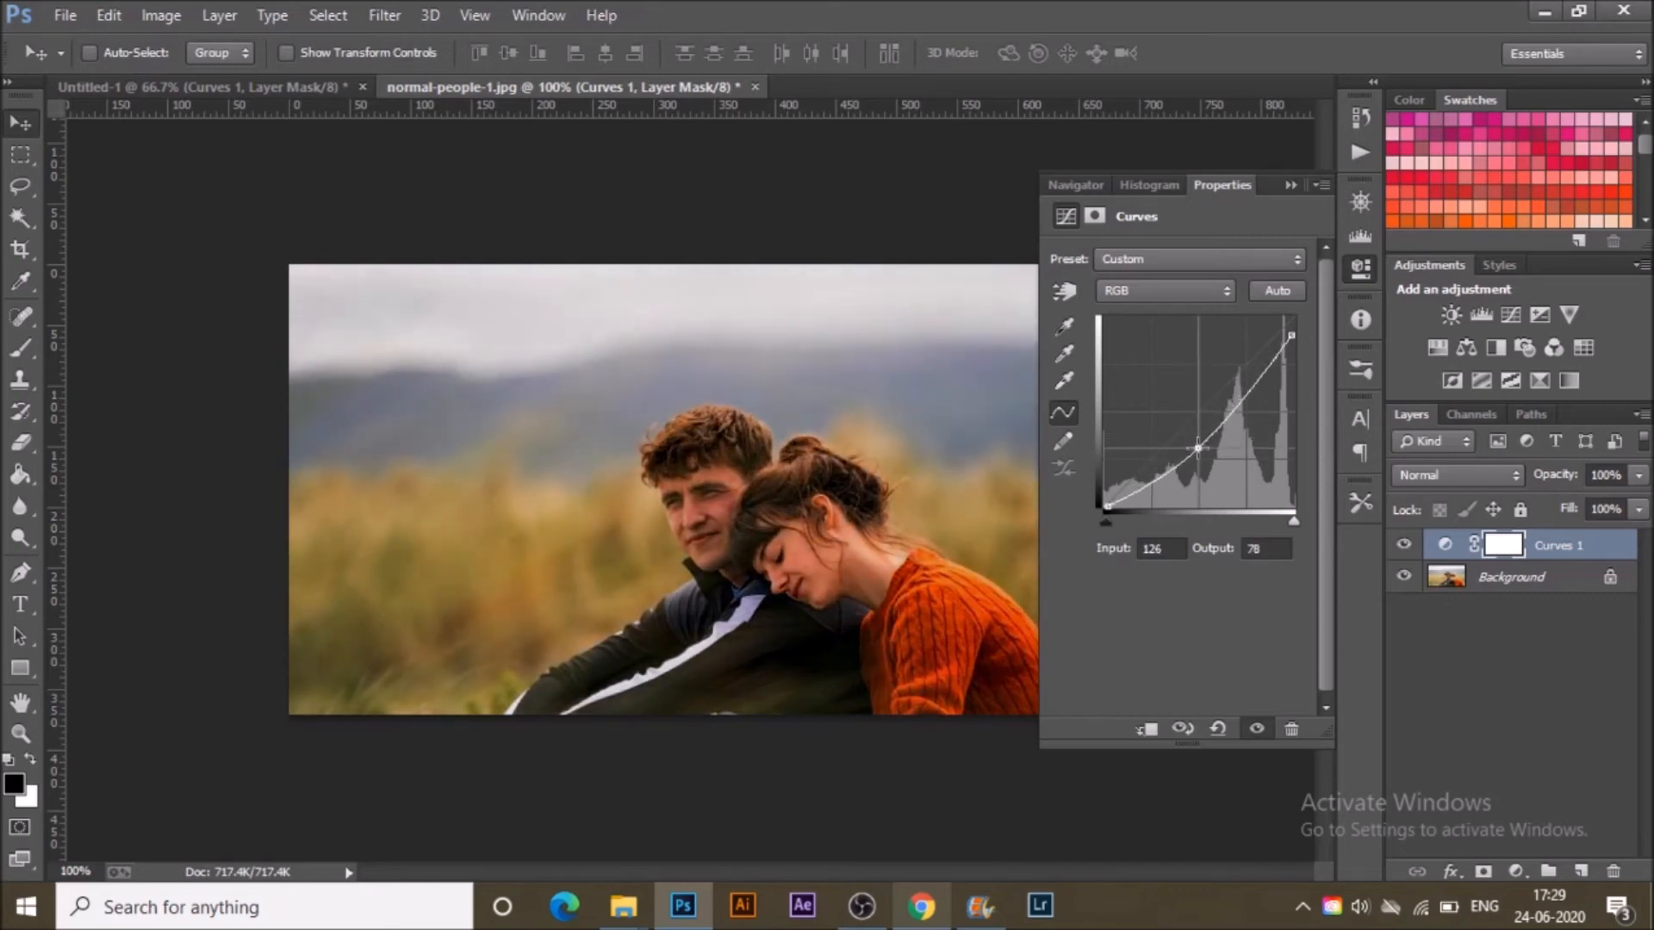
pyautogui.moveTo(1197, 448)
pyautogui.mouseDown()
pyautogui.moveTo(1197, 389)
pyautogui.moveTo(1199, 431)
pyautogui.mouseUp()
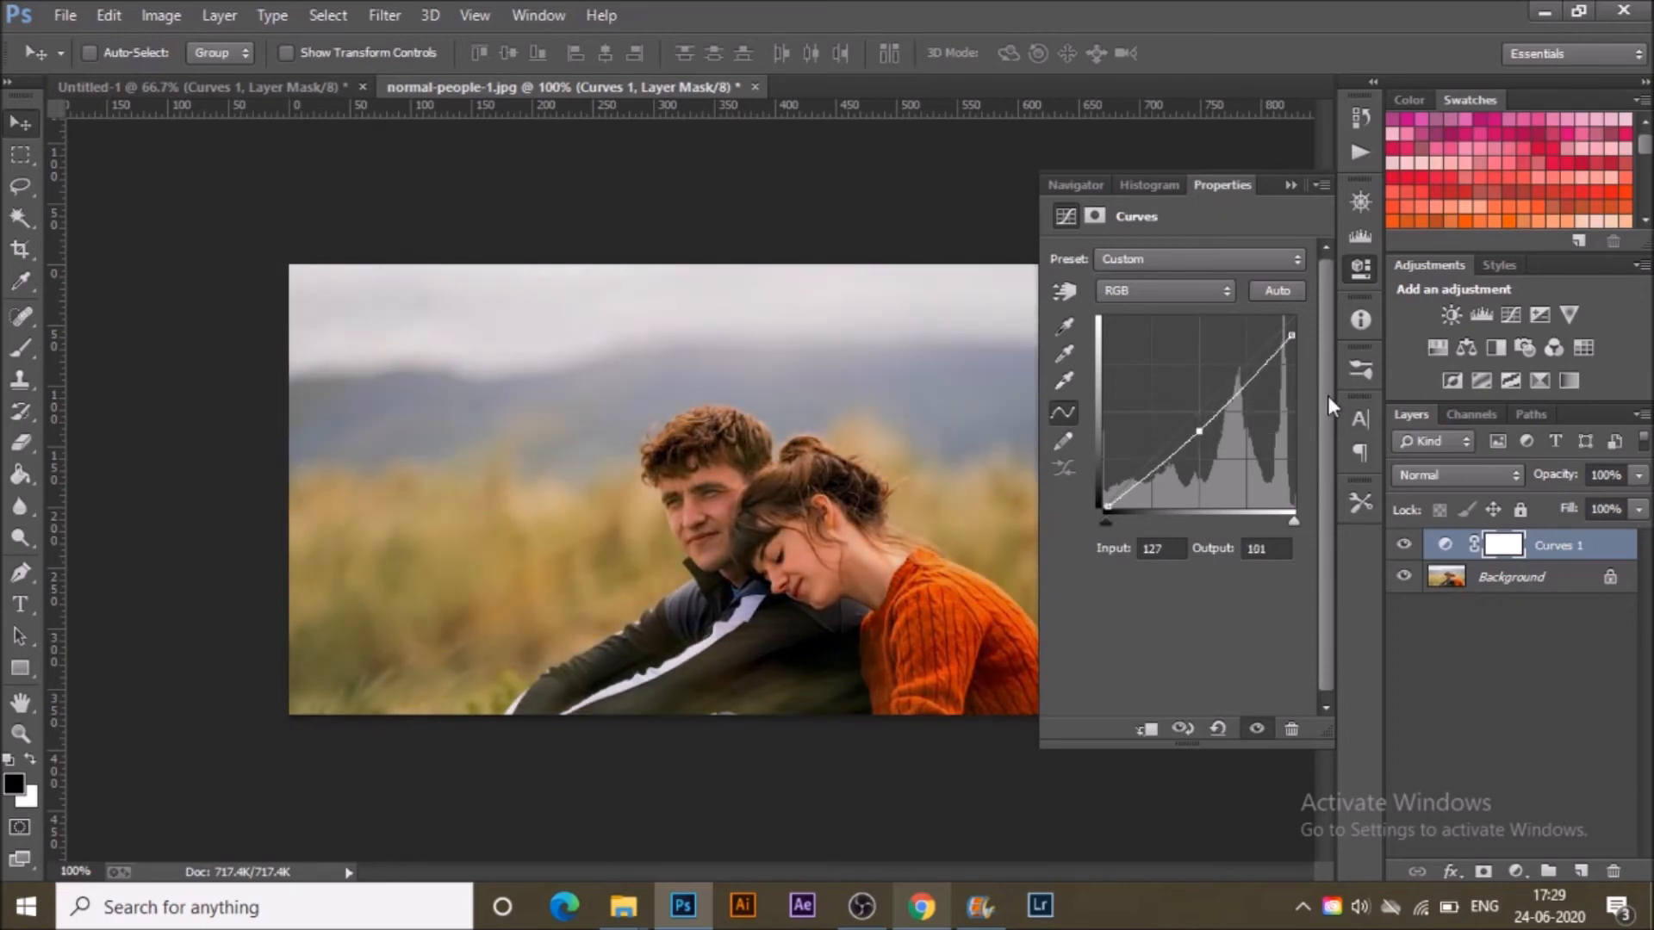
pyautogui.moveTo(1255, 372); pyautogui.dragTo(1259, 359)
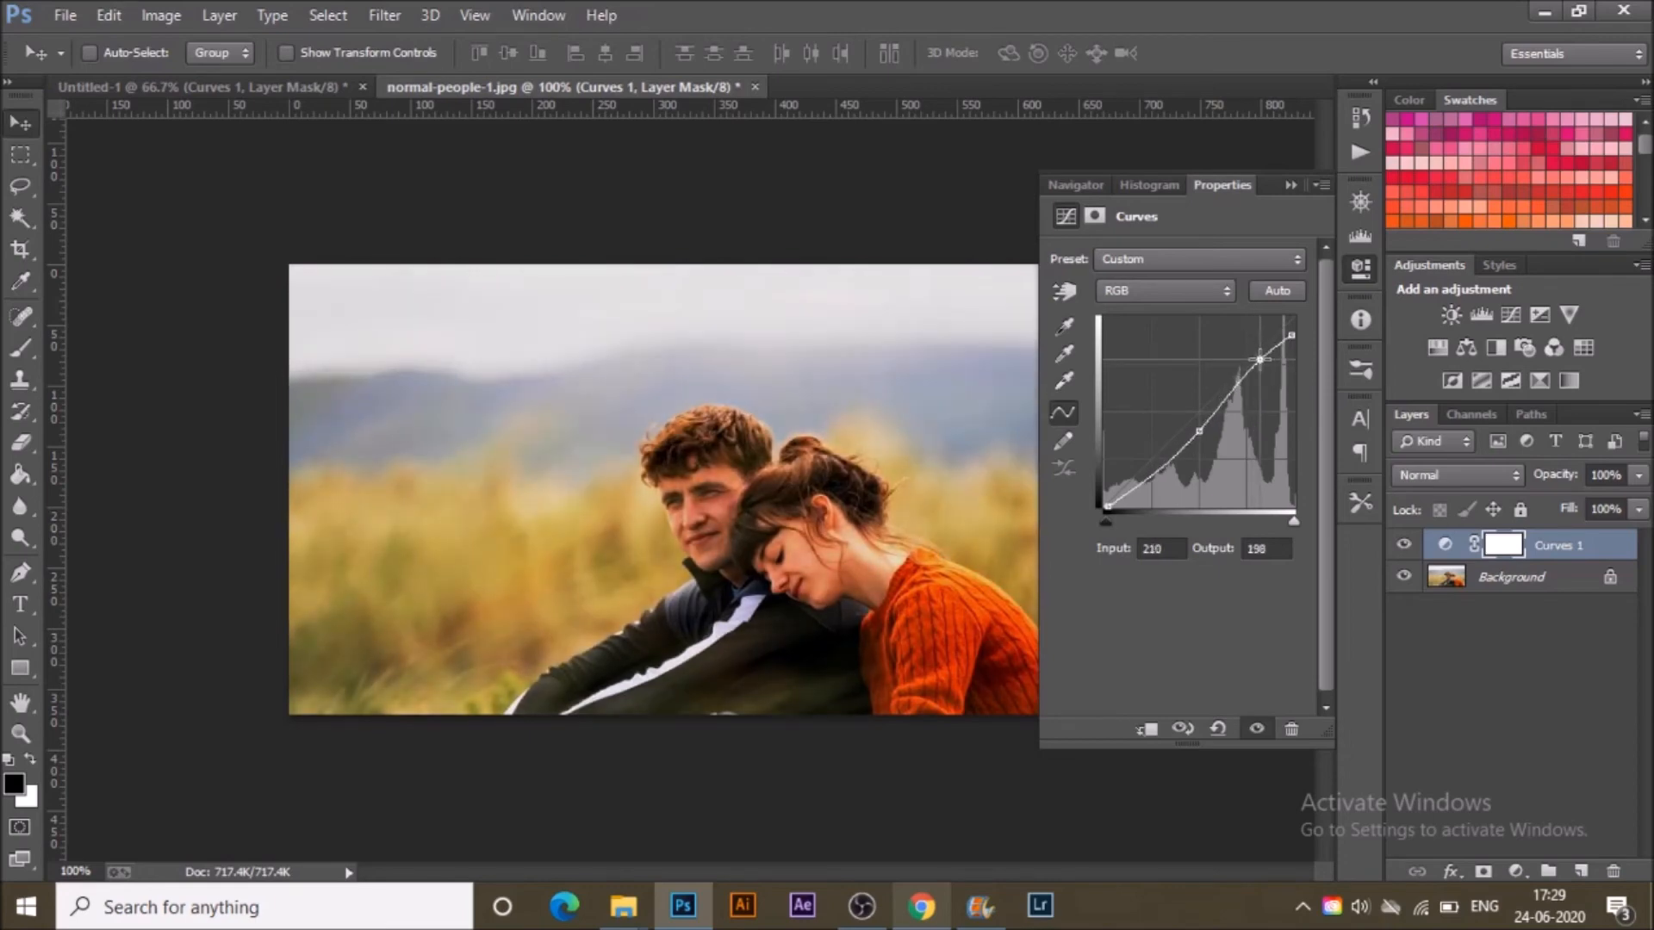
pyautogui.moveTo(1151, 470); pyautogui.dragTo(1151, 485)
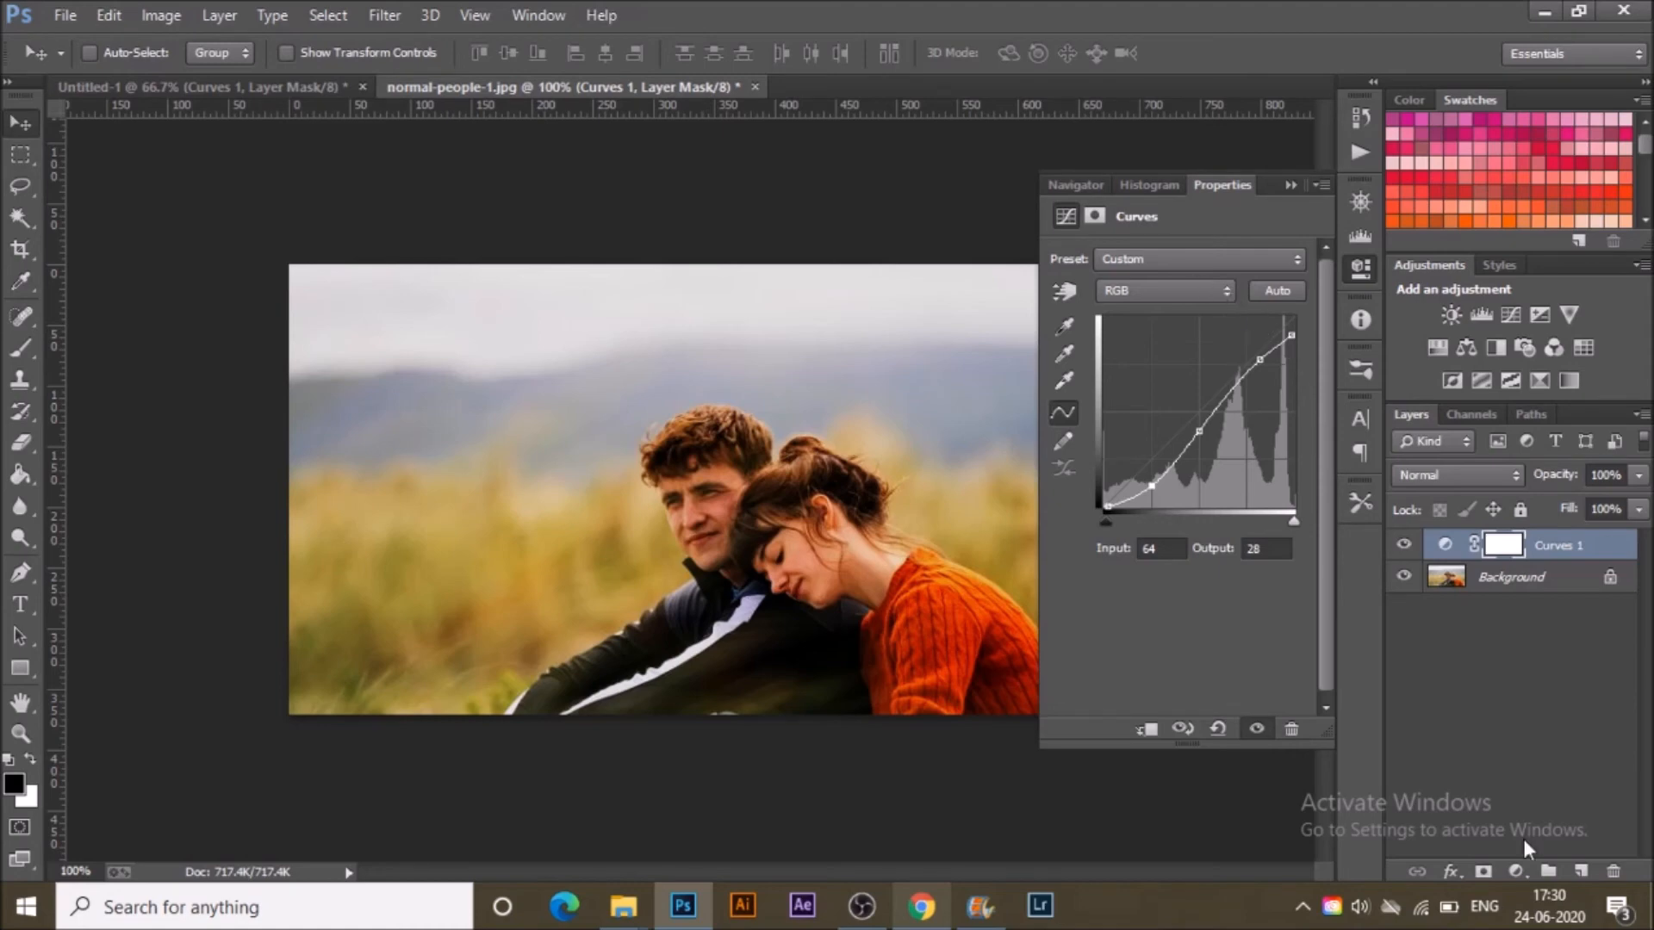
# Hide the Curves 1 layer and add a second Curves adjustment layer above it
pyautogui.click(1404, 544)
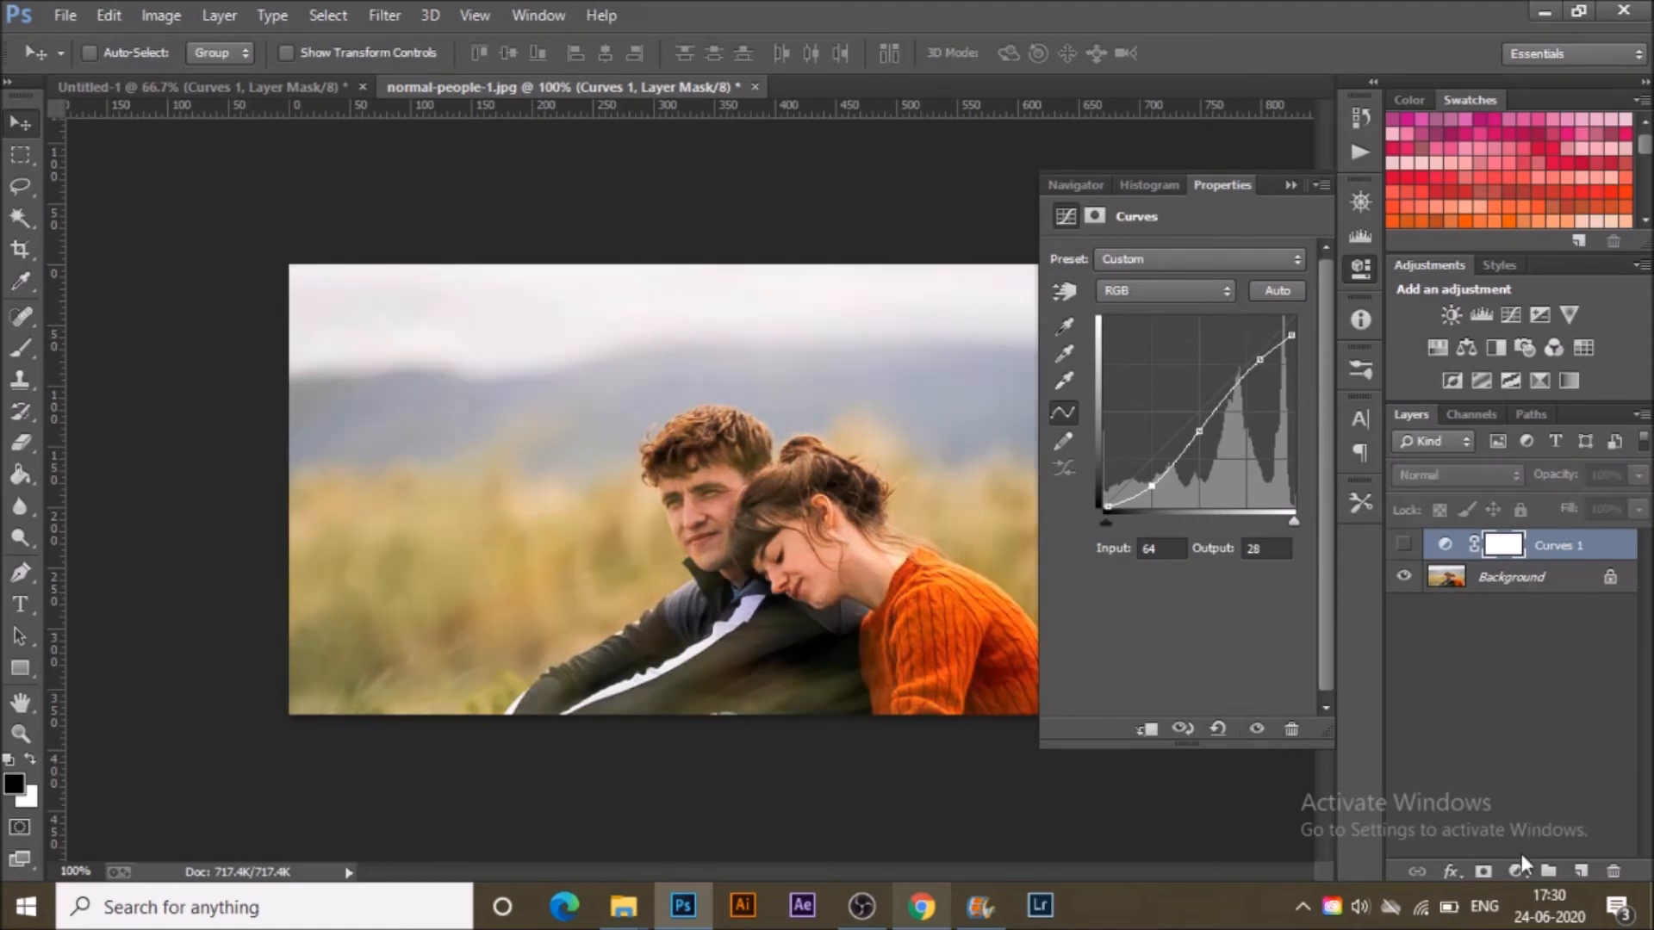
pyautogui.click(1519, 873)
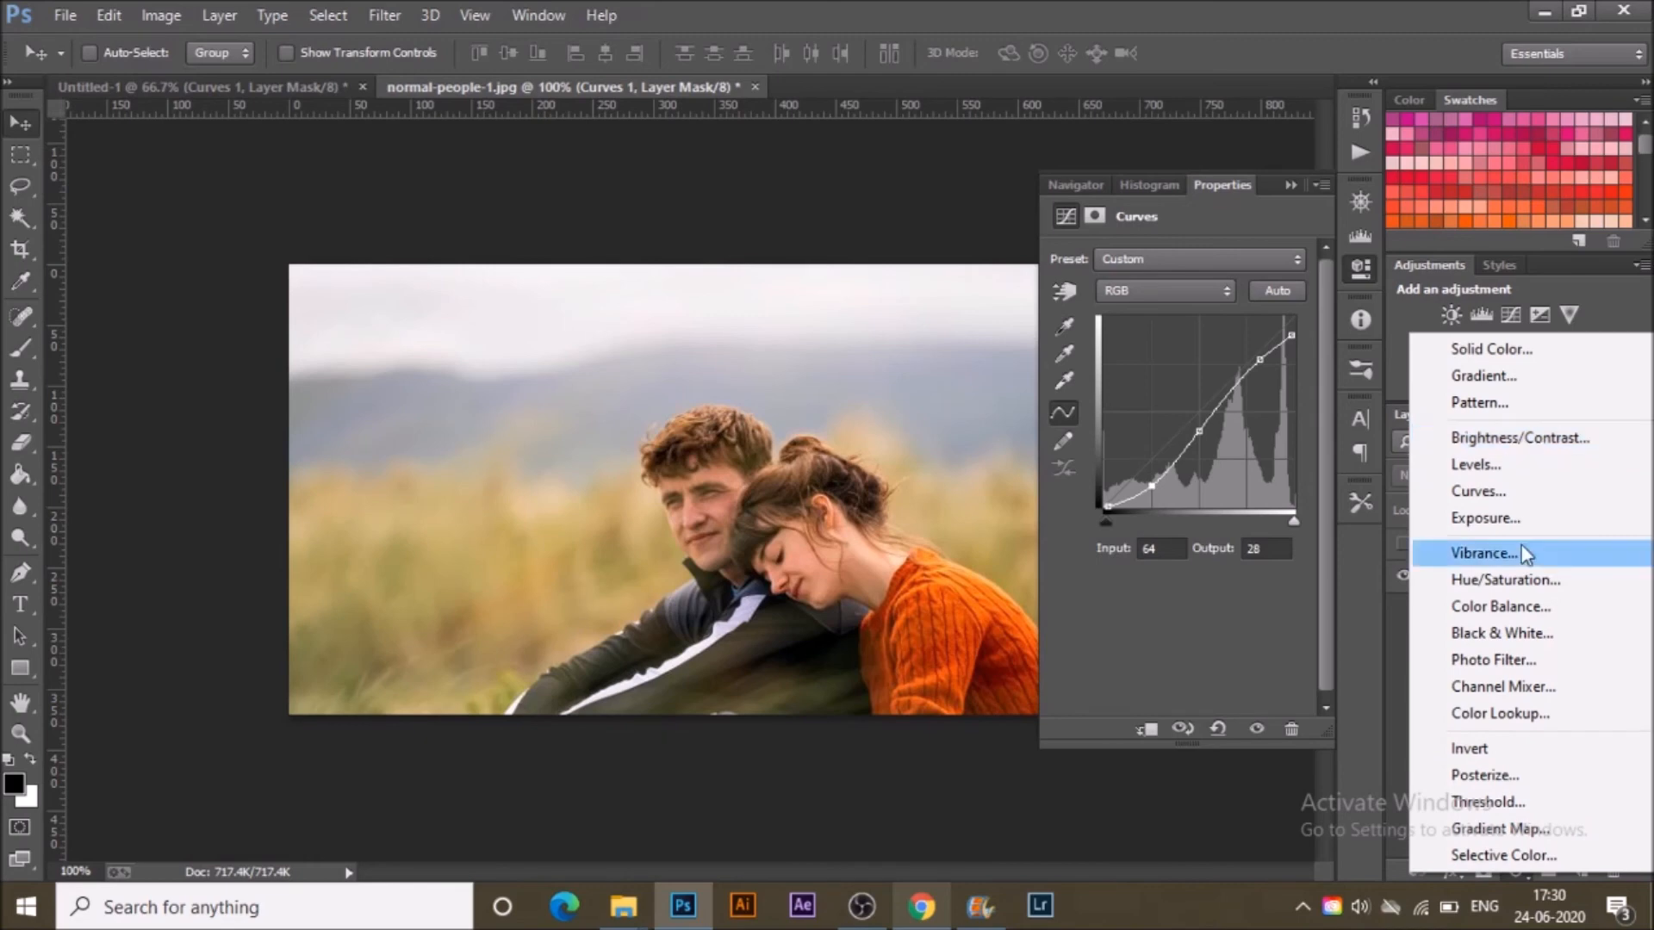
pyautogui.click(1499, 490)
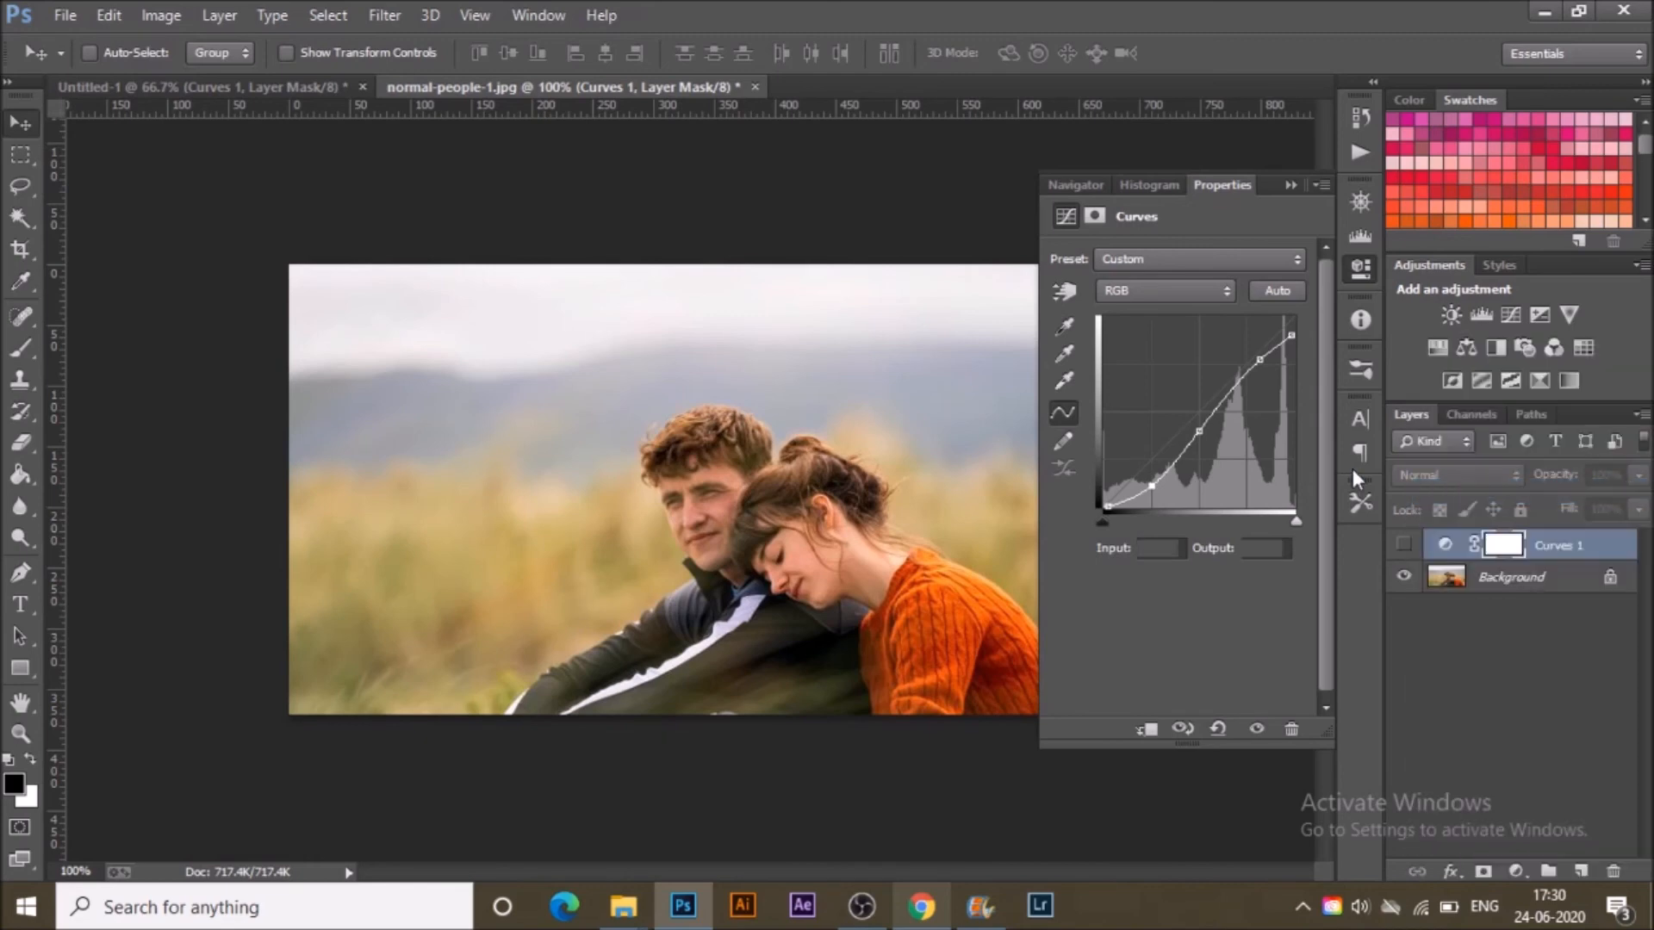
# Cycle the second Curves layer through the Color Negative, Strong Contrast, Linear Contrast, Increase Contrast and Cross Process presets, ending on Medium Contrast (RGB)
pyautogui.click(1232, 260)
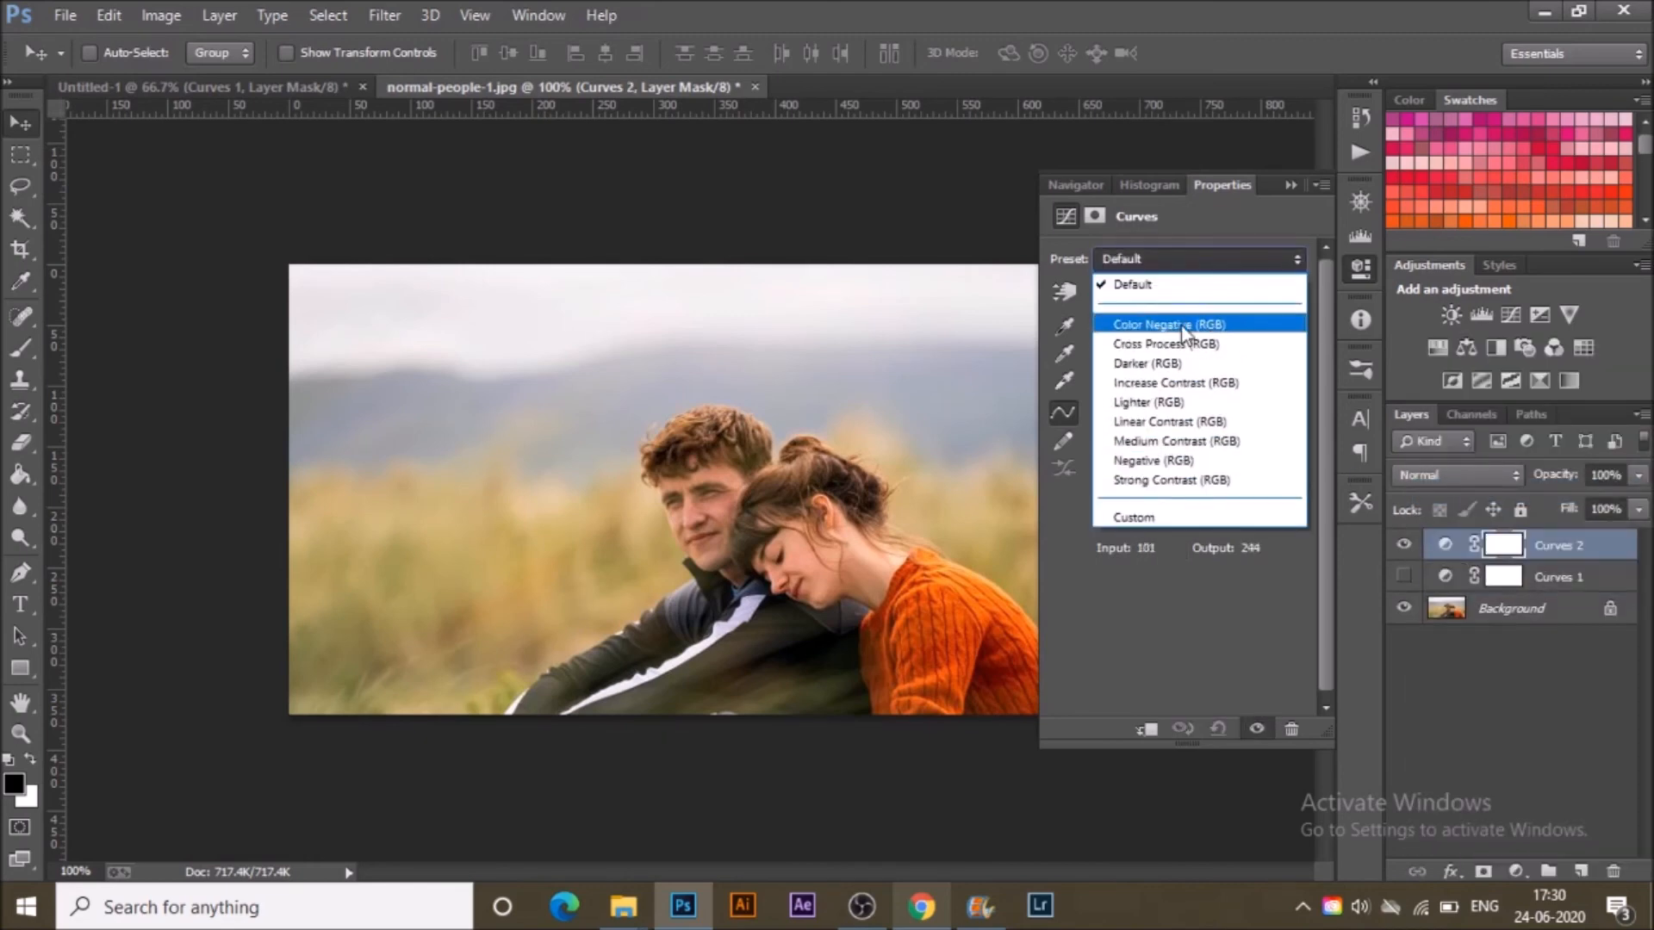
pyautogui.click(1184, 327)
pyautogui.click(1208, 256)
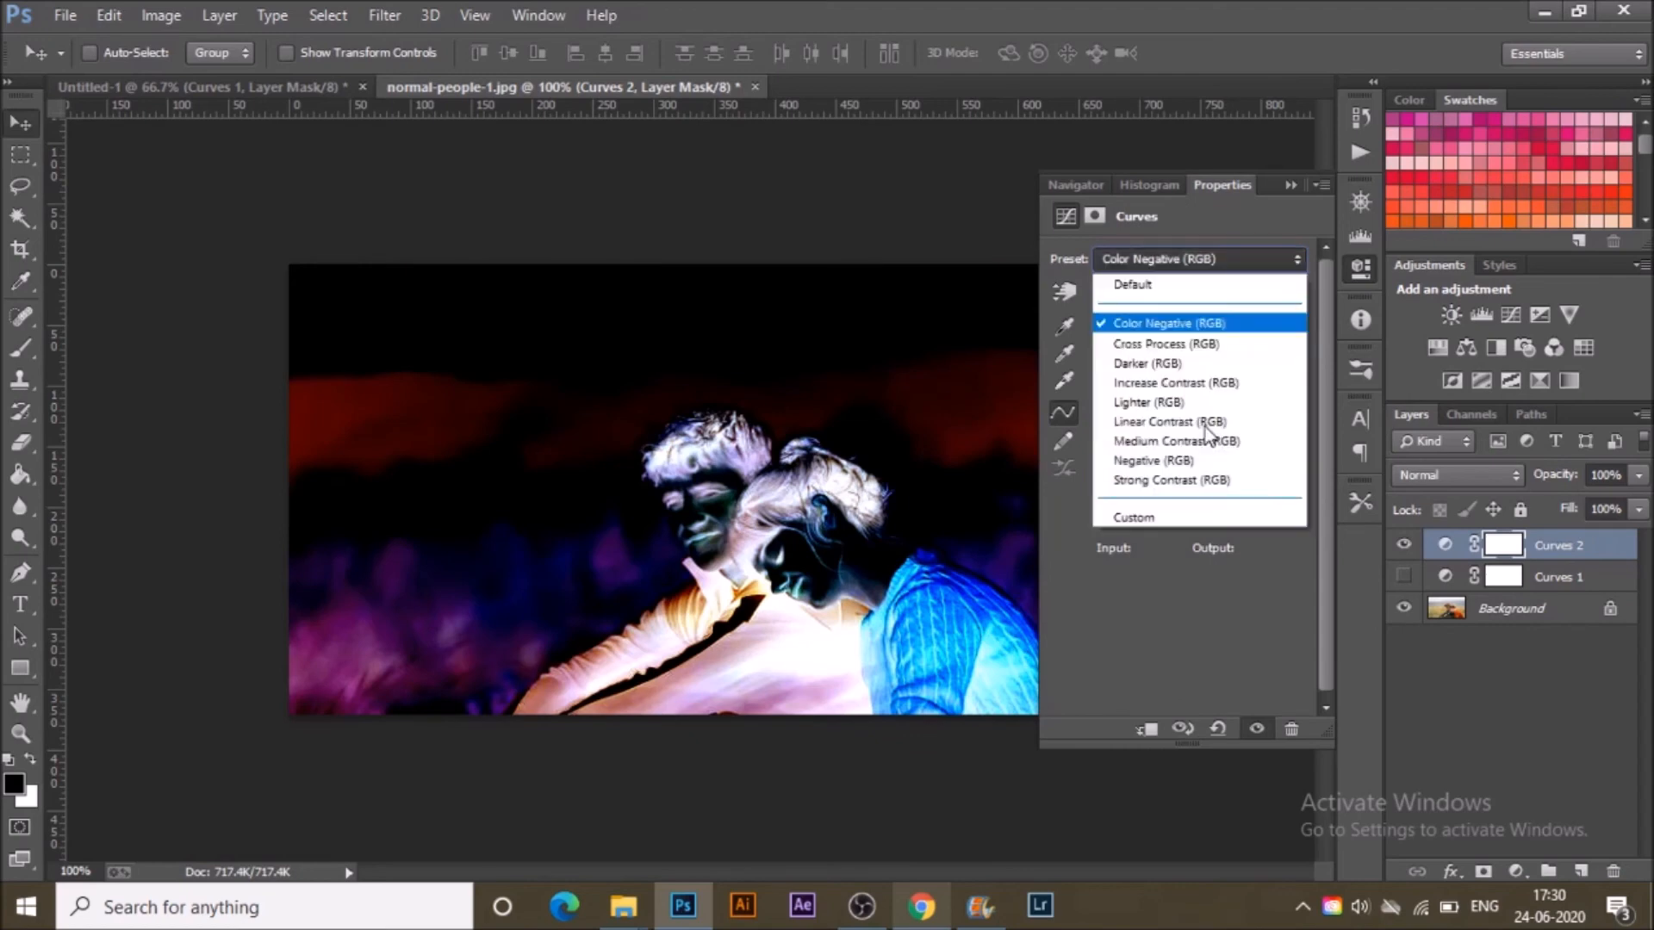
pyautogui.click(1207, 484)
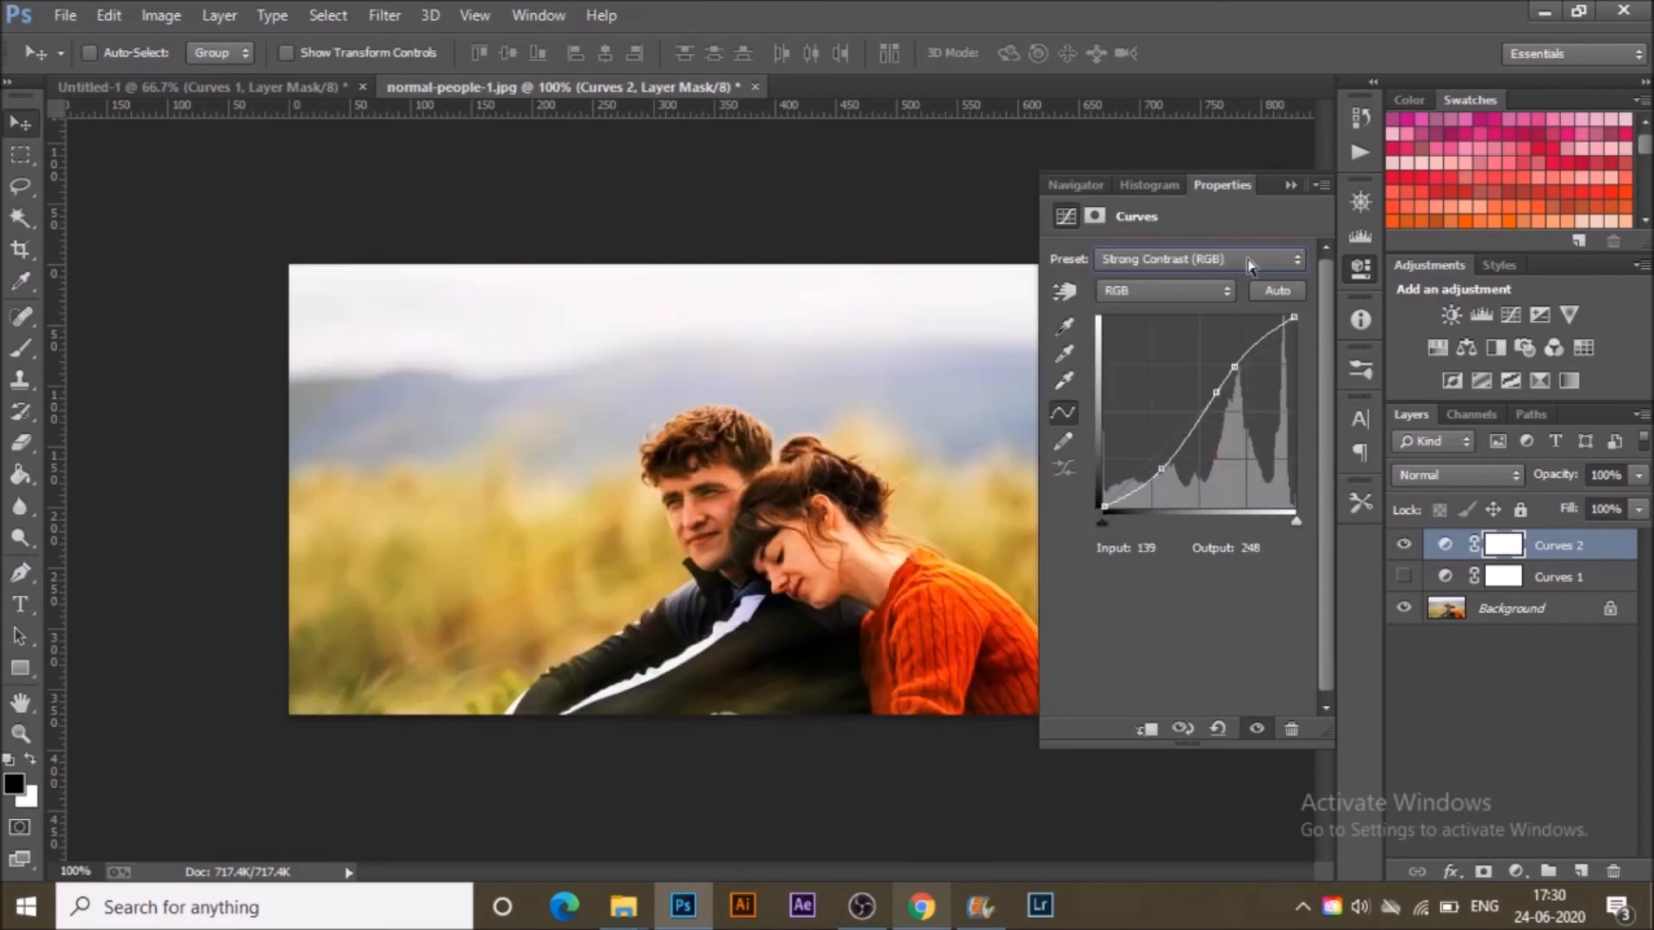
pyautogui.click(1249, 256)
pyautogui.click(1200, 421)
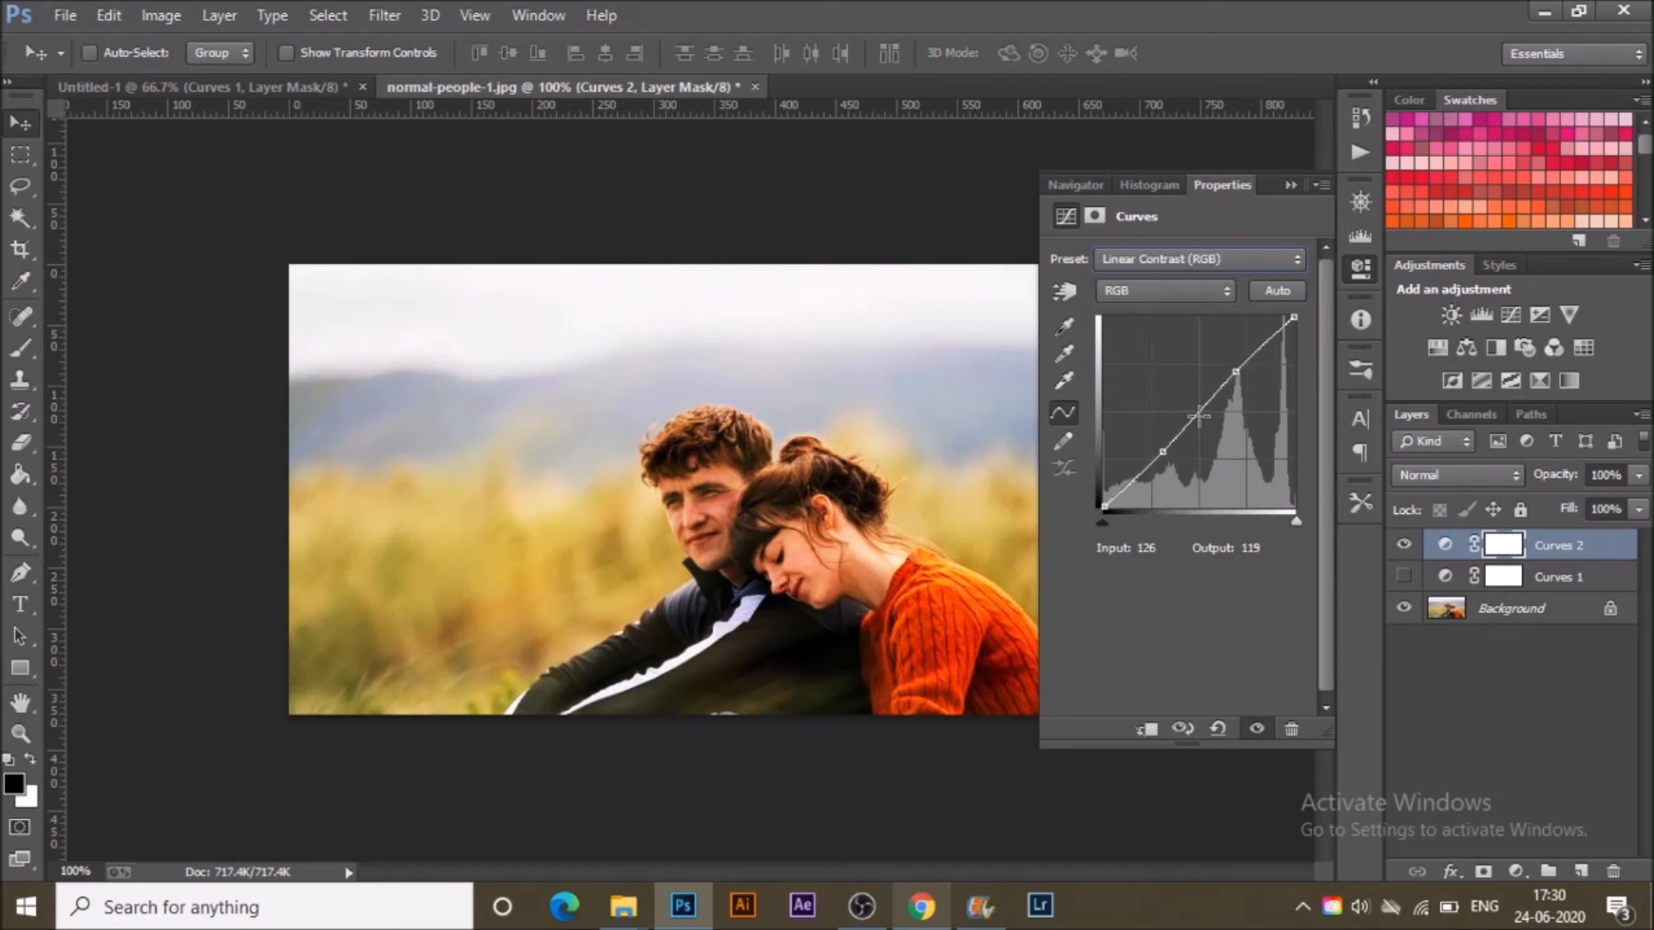
pyautogui.click(1258, 263)
pyautogui.click(1214, 382)
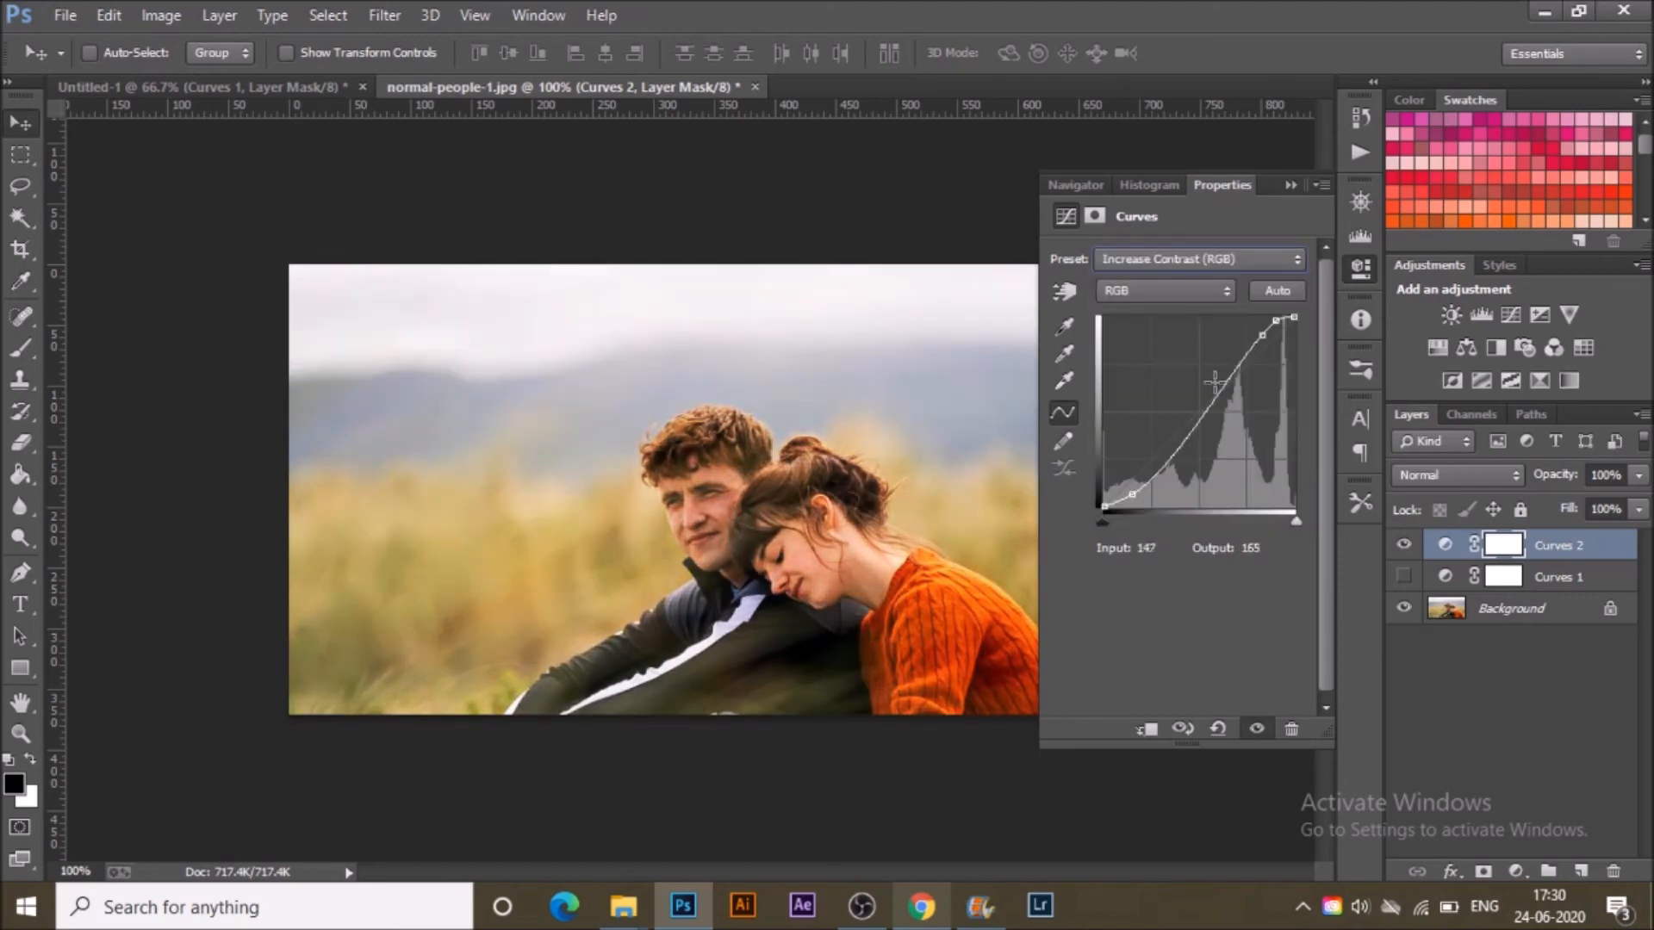
pyautogui.click(1247, 263)
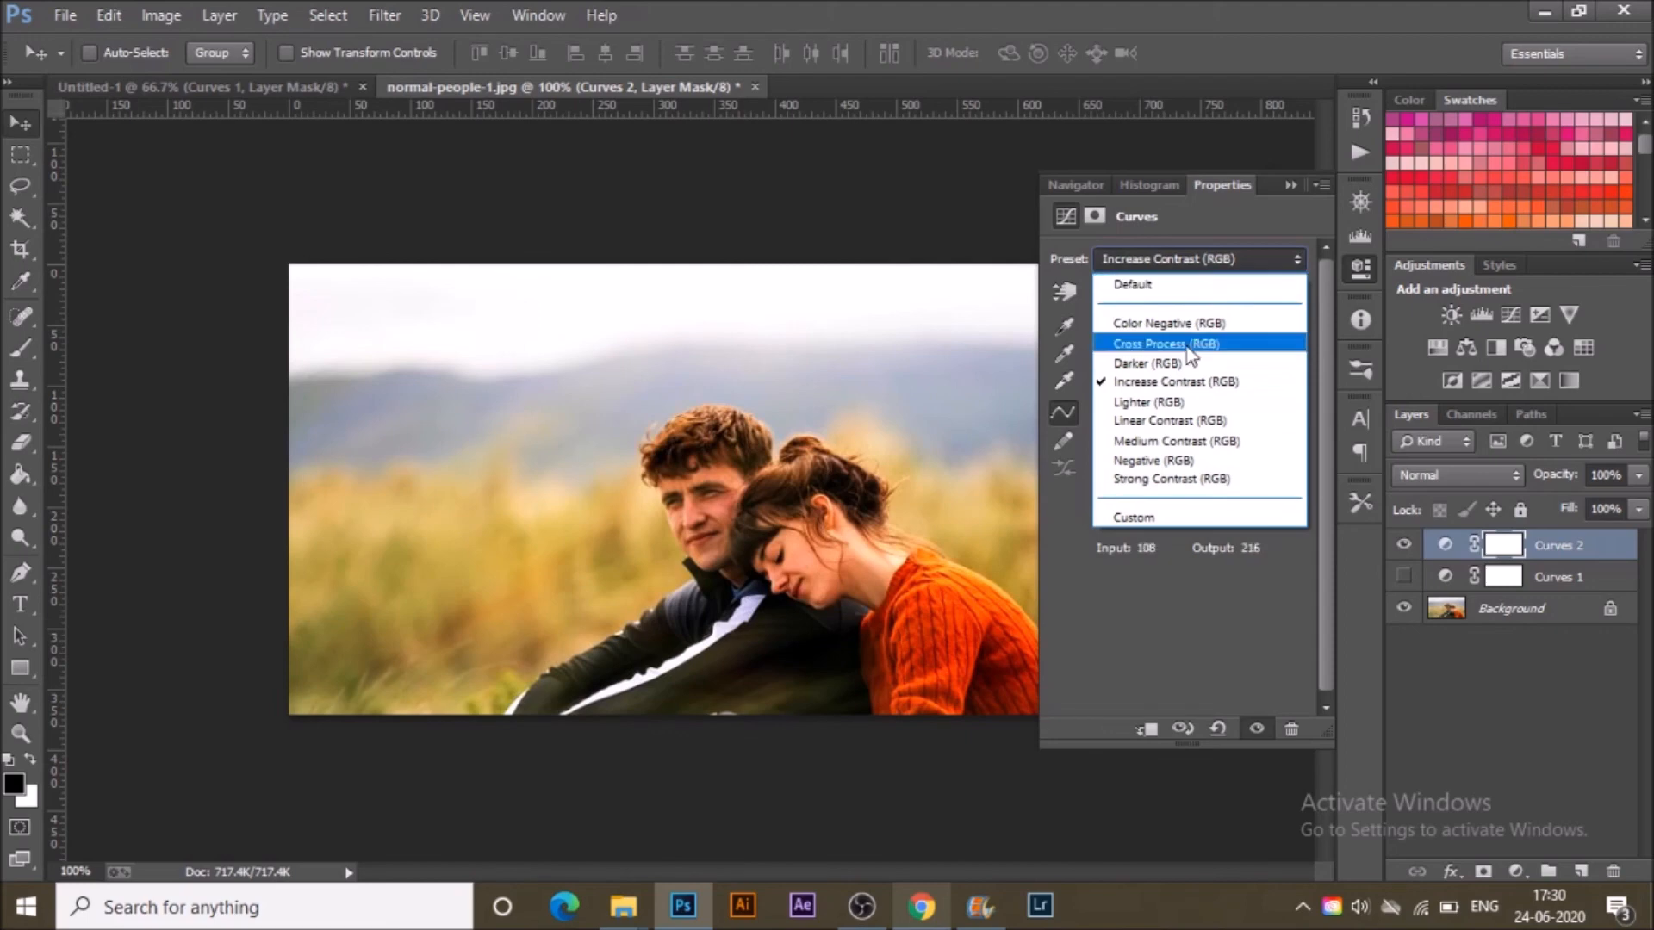
pyautogui.click(1189, 345)
pyautogui.click(1223, 267)
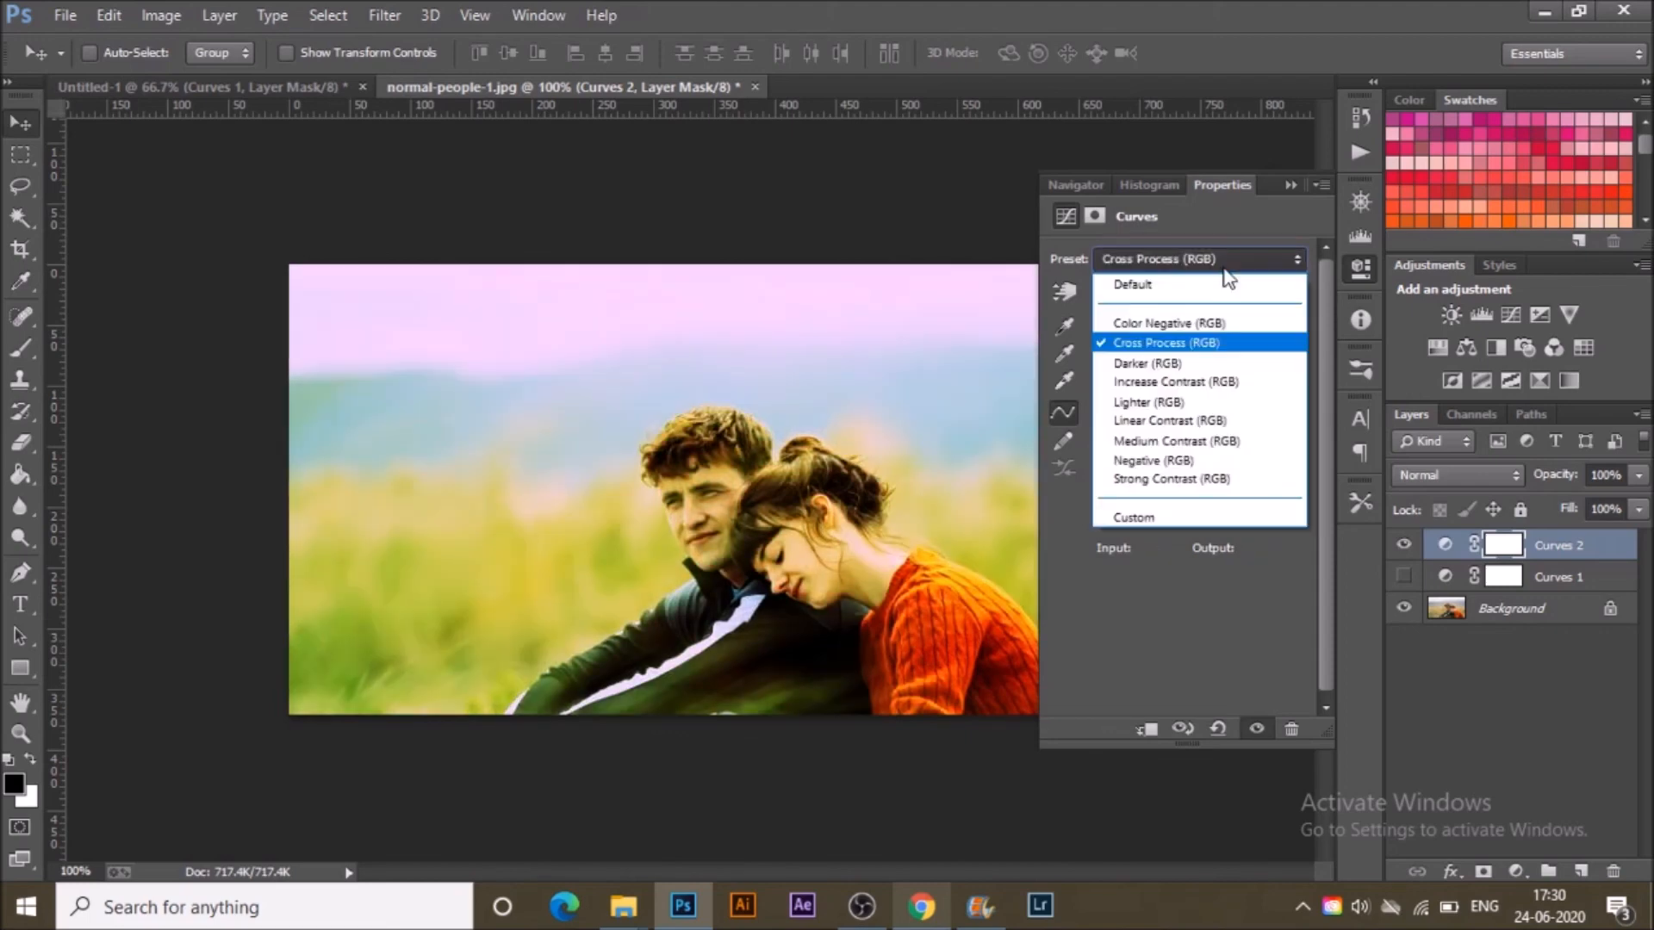
pyautogui.click(1185, 437)
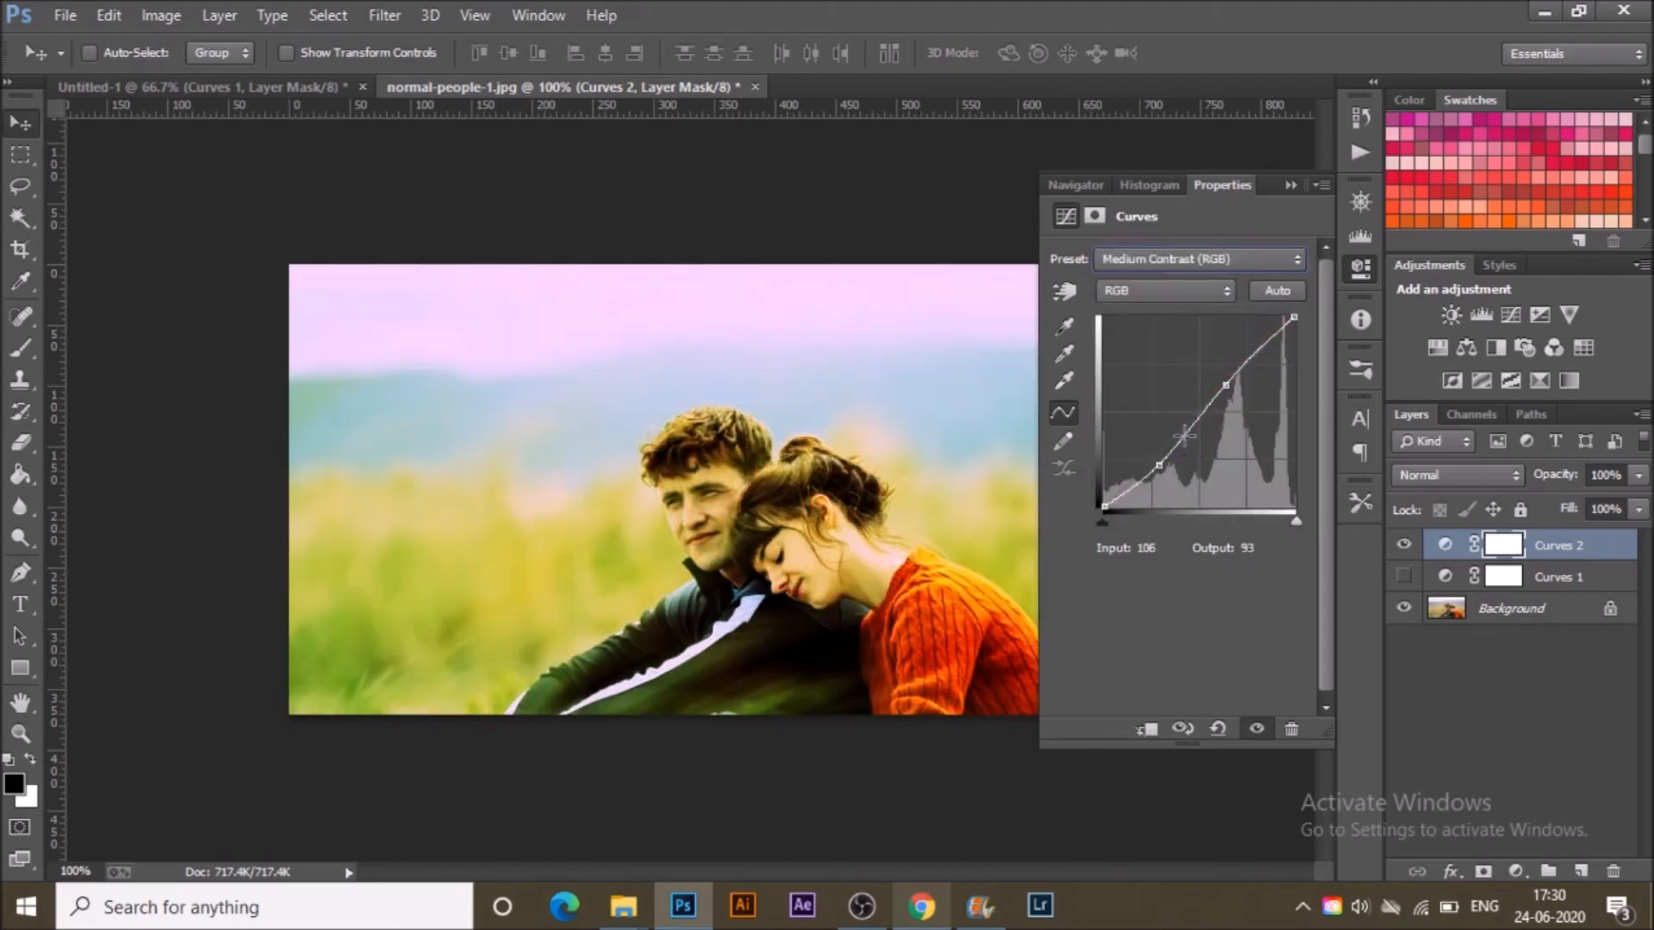